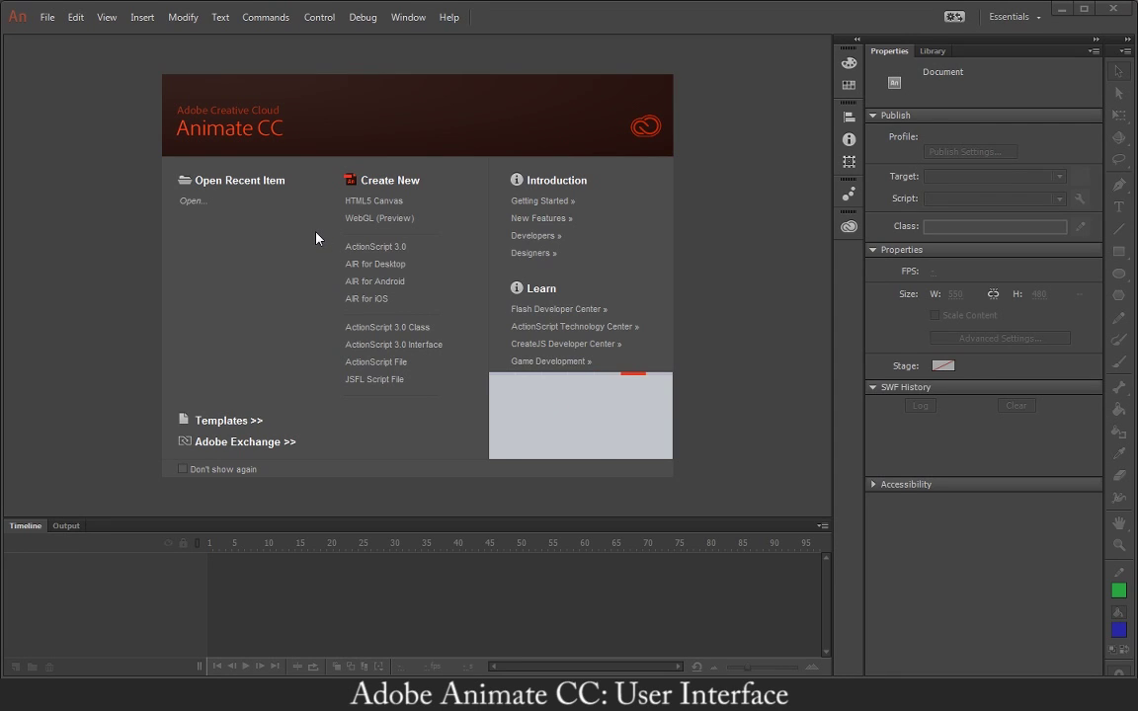
pyautogui.click(415, 247)
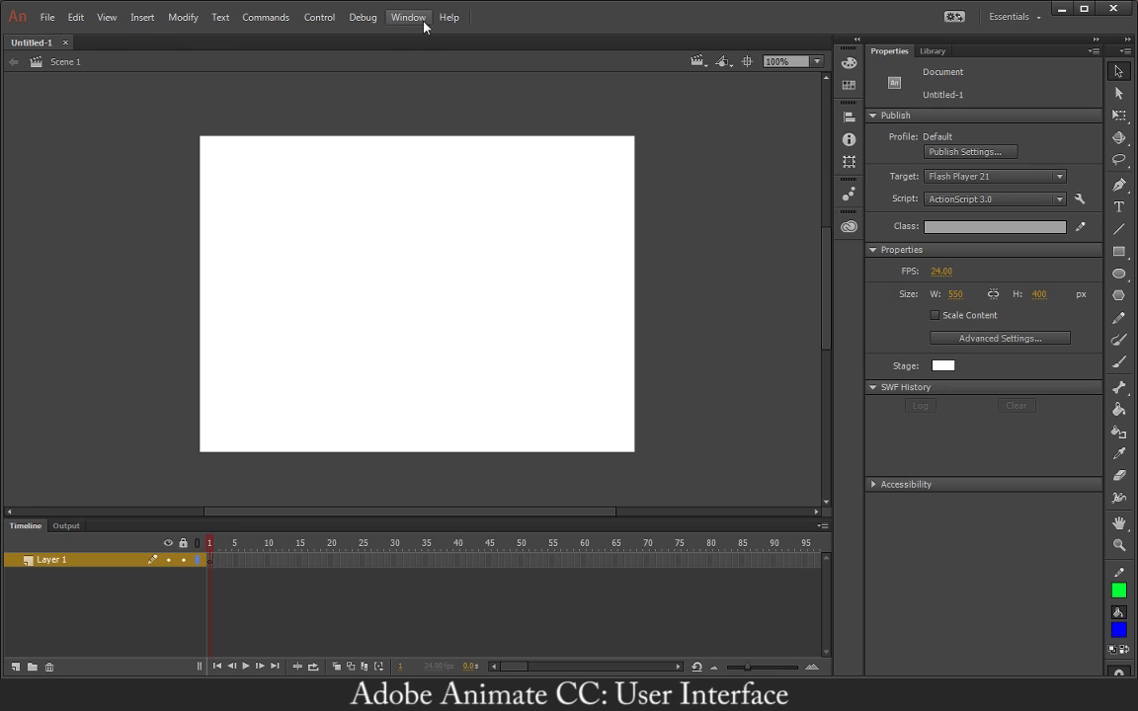
pyautogui.click(47, 26)
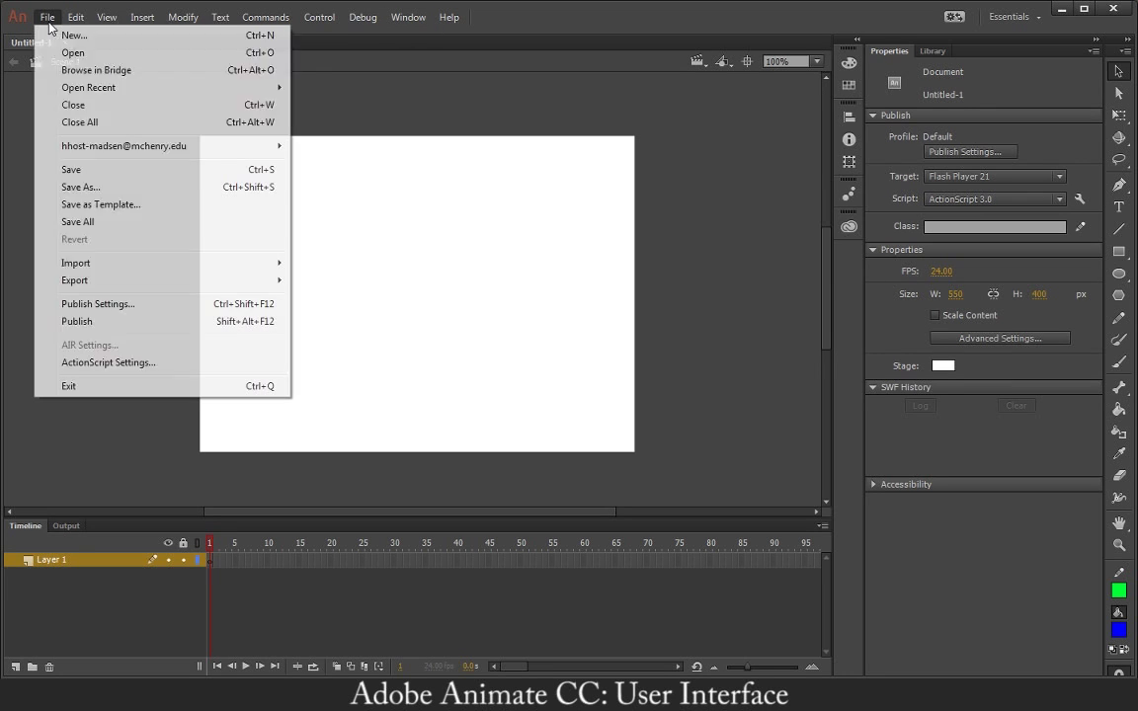
pyautogui.moveTo(75, 21)
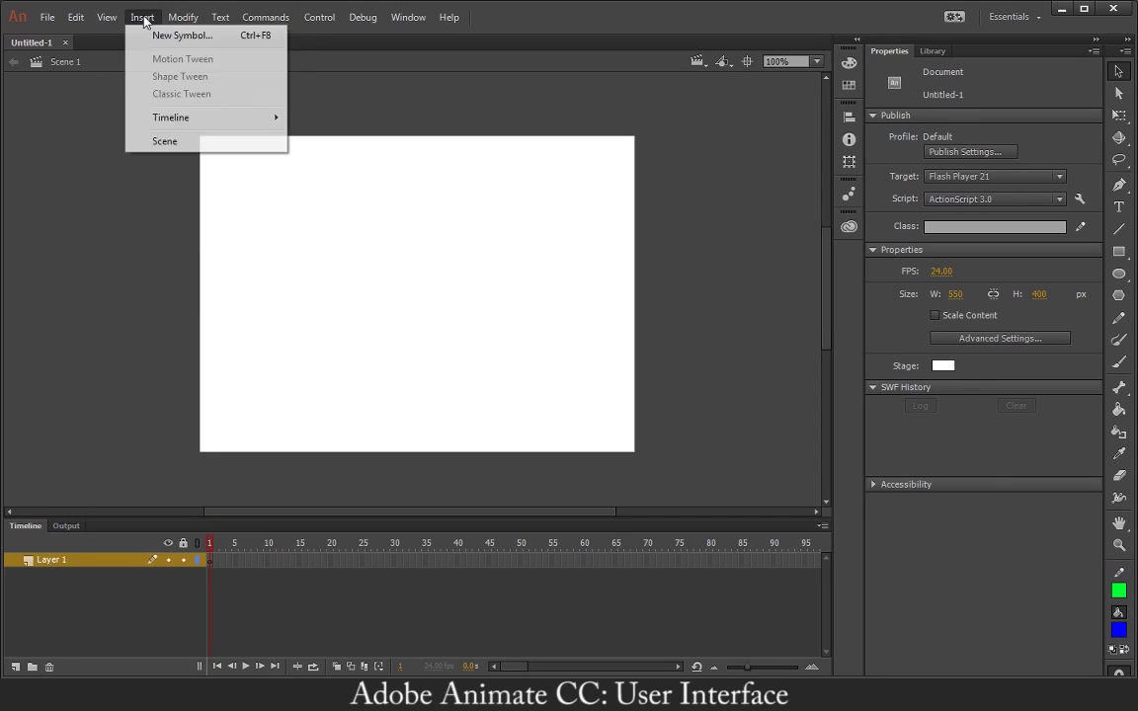
pyautogui.moveTo(179, 20)
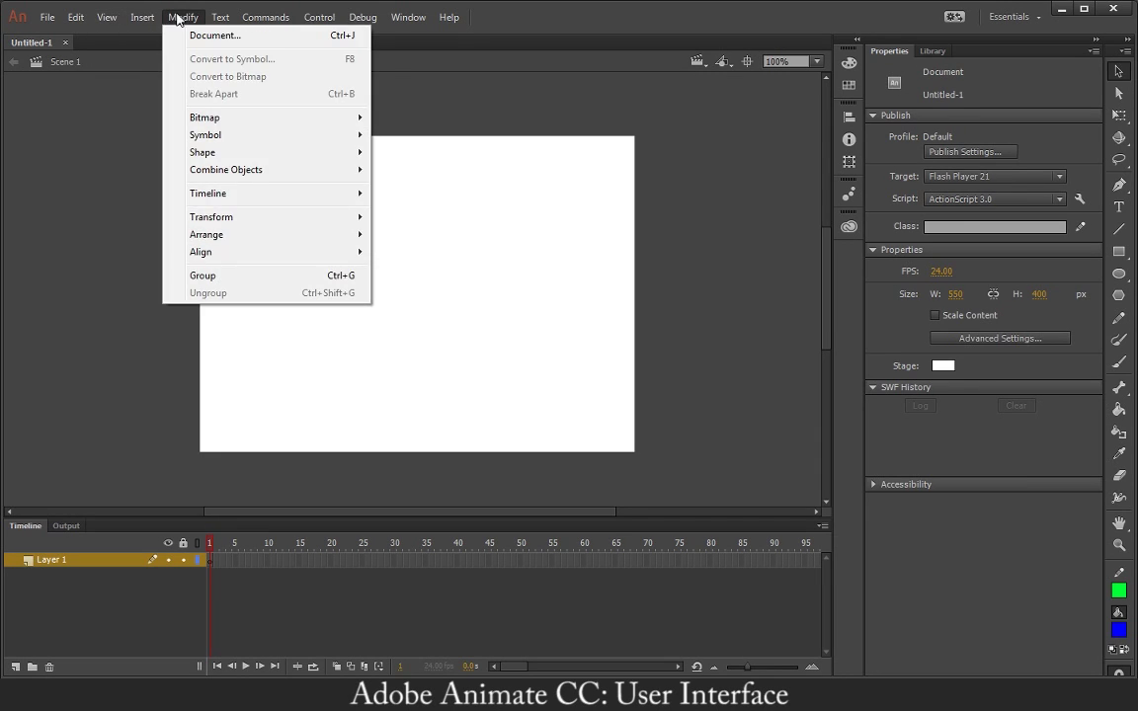
pyautogui.click(275, 17)
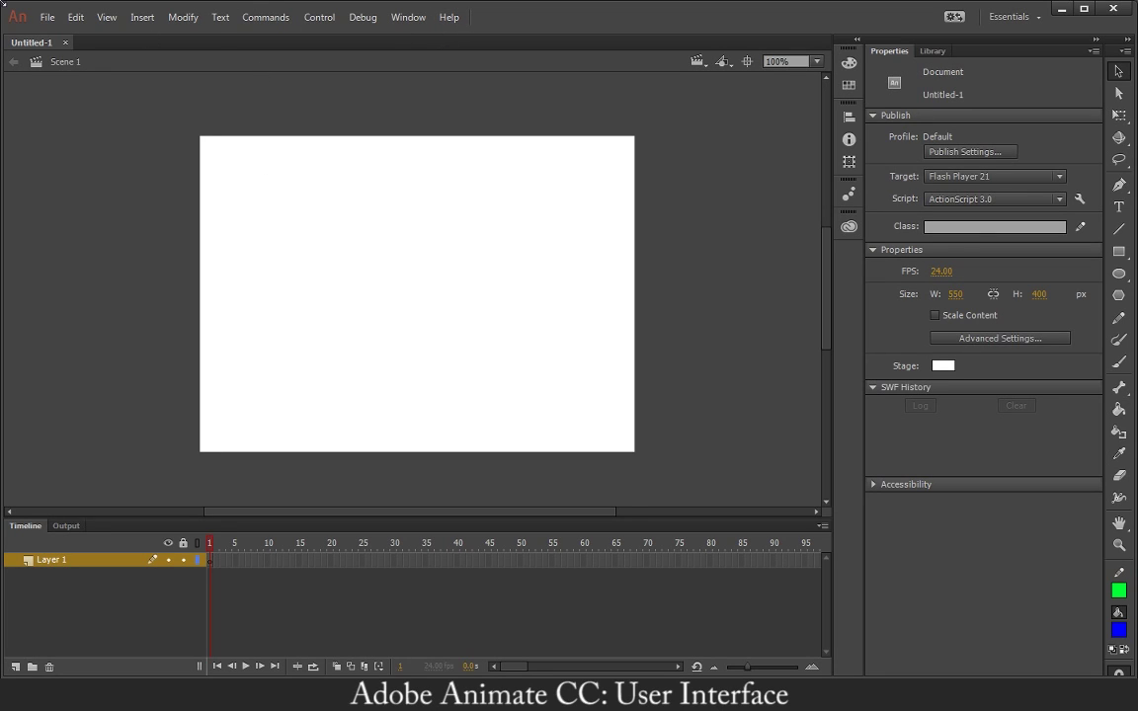
pyautogui.click(192, 21)
pyautogui.moveTo(52, 22)
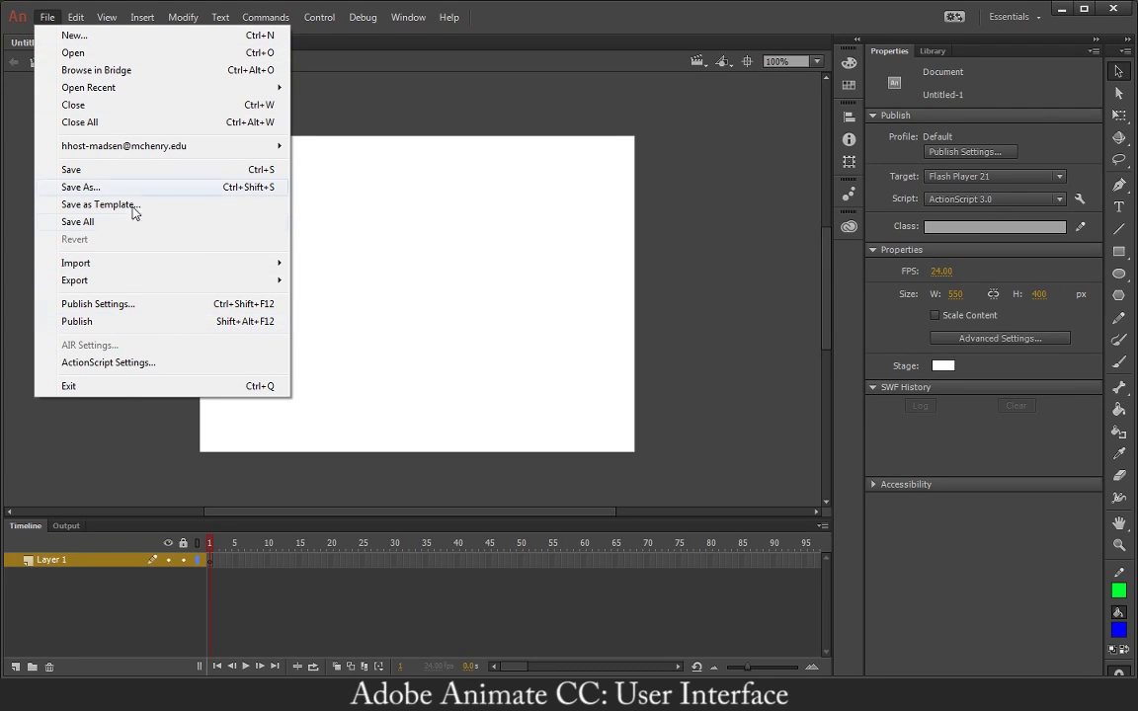
pyautogui.click(48, 17)
pyautogui.click(76, 19)
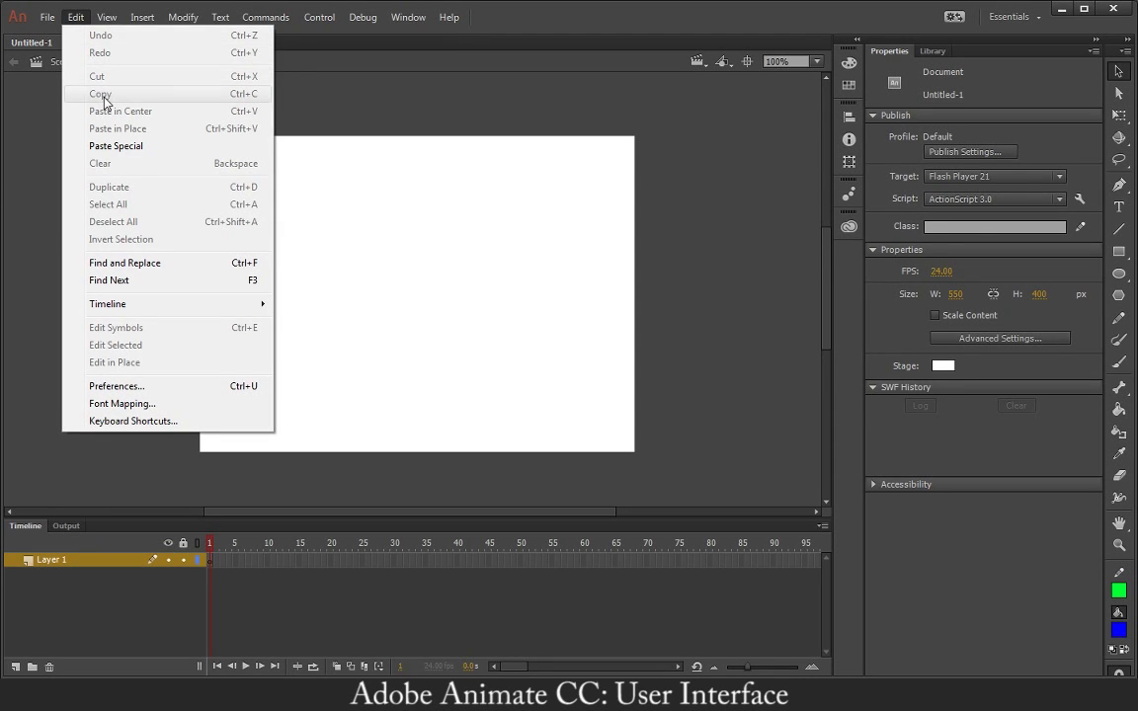
pyautogui.click(78, 19)
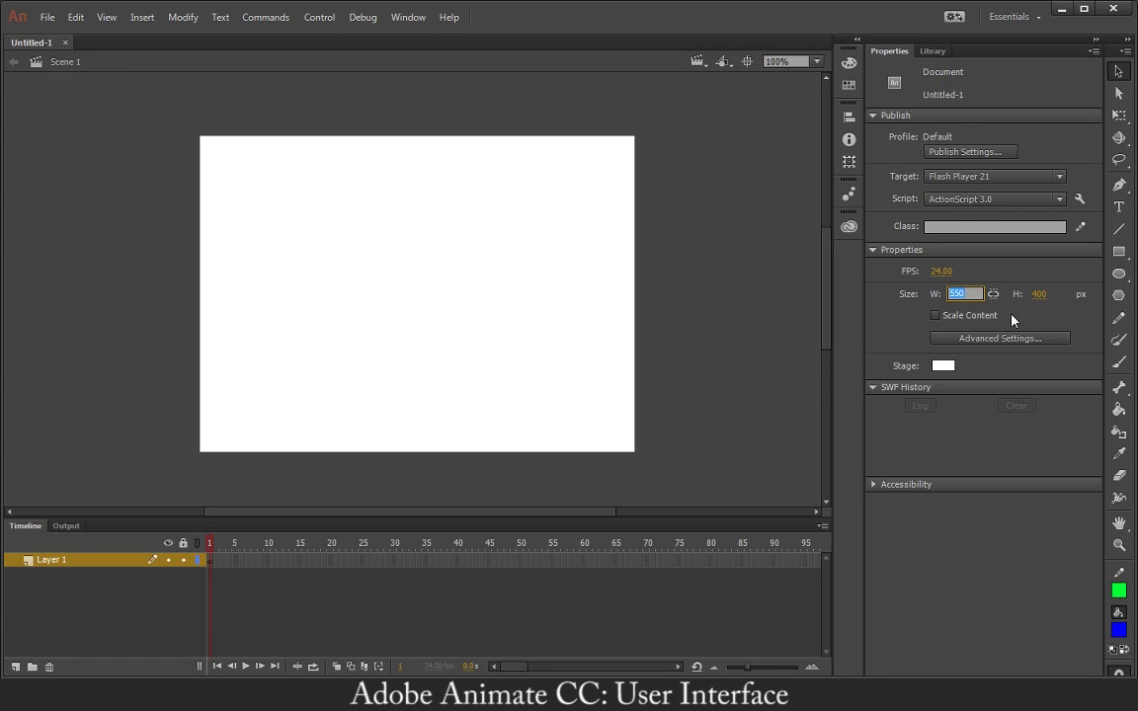
# - Enter a stage width of 1280 and a height of 720 pixels in Properties
pyautogui.write('1280')
pyautogui.press('Tab')
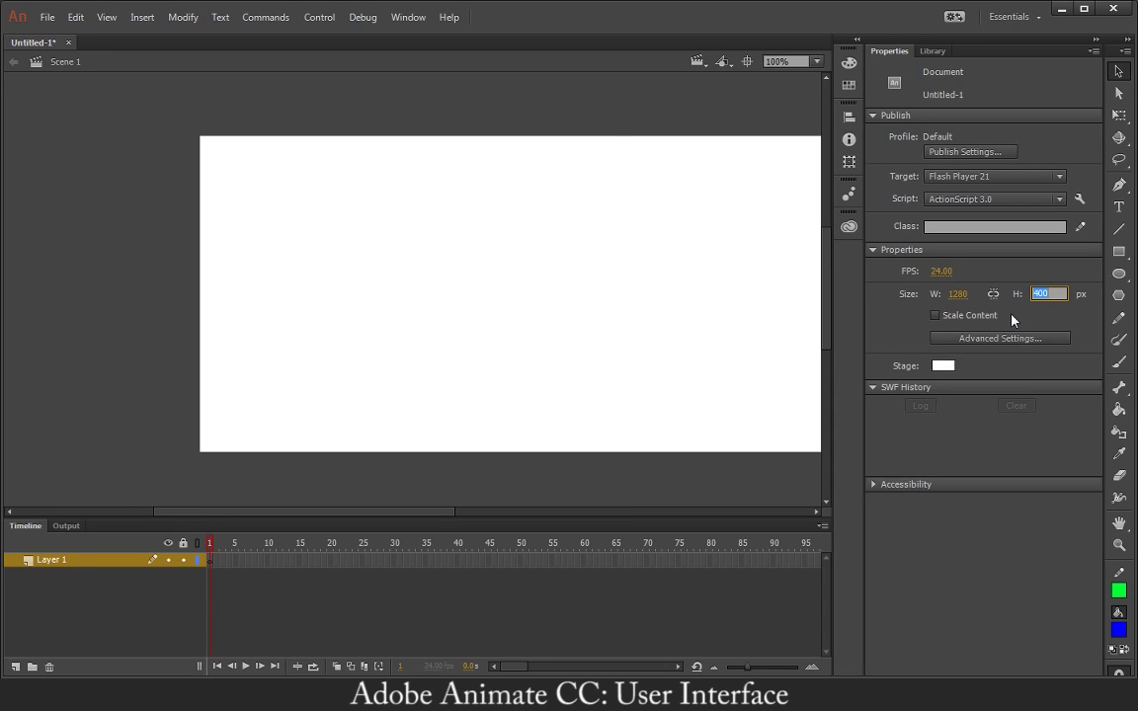
pyautogui.write('720')
pyautogui.press('Return')
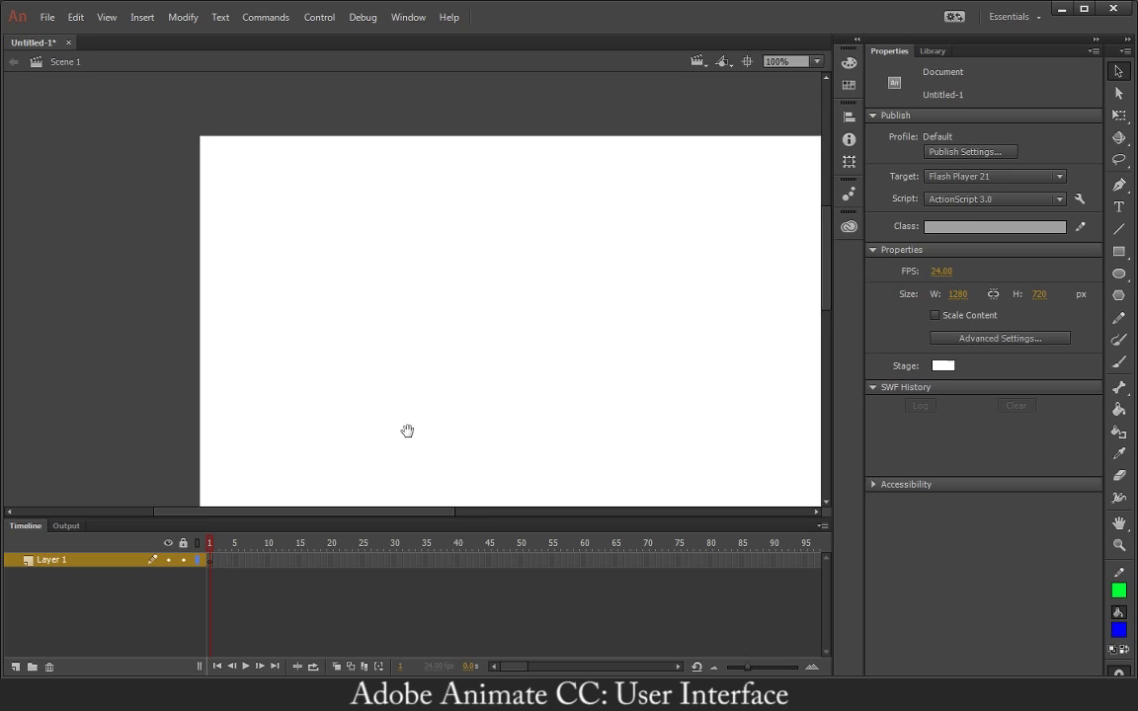
# - Zoom the view out and fit the whole stage frame with Show Frame
pyautogui.moveTo(406, 432); pyautogui.dragTo(290, 348)
pyautogui.hotkey('ctrl', '-')
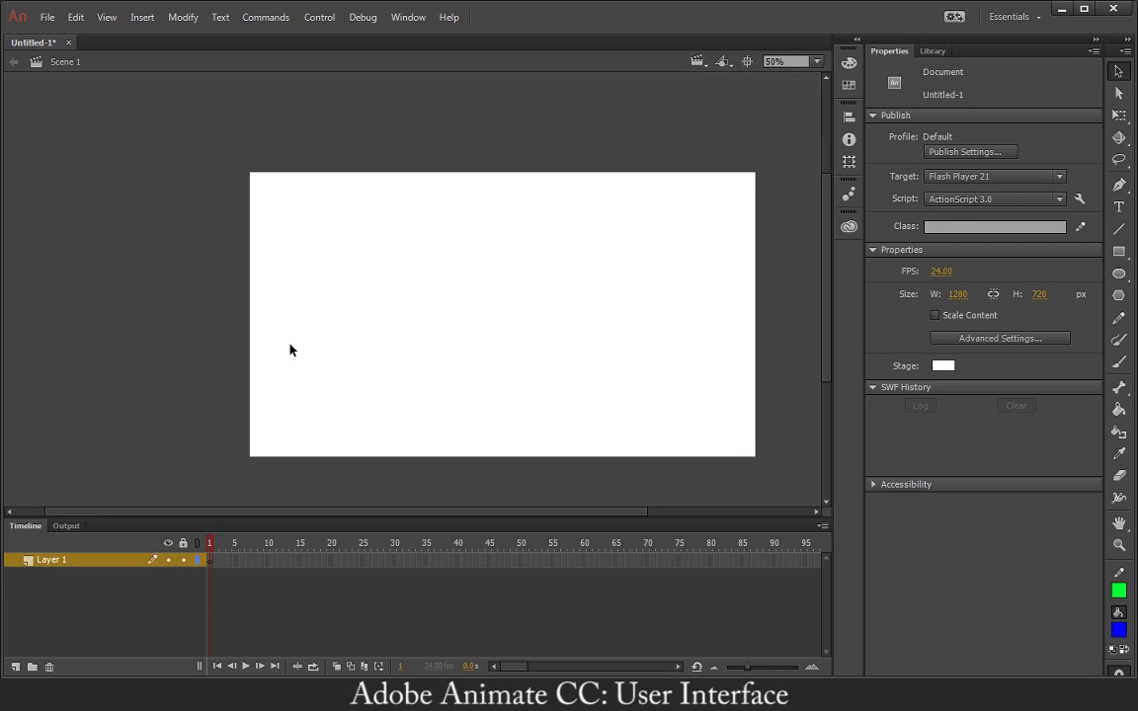
pyautogui.click(817, 62)
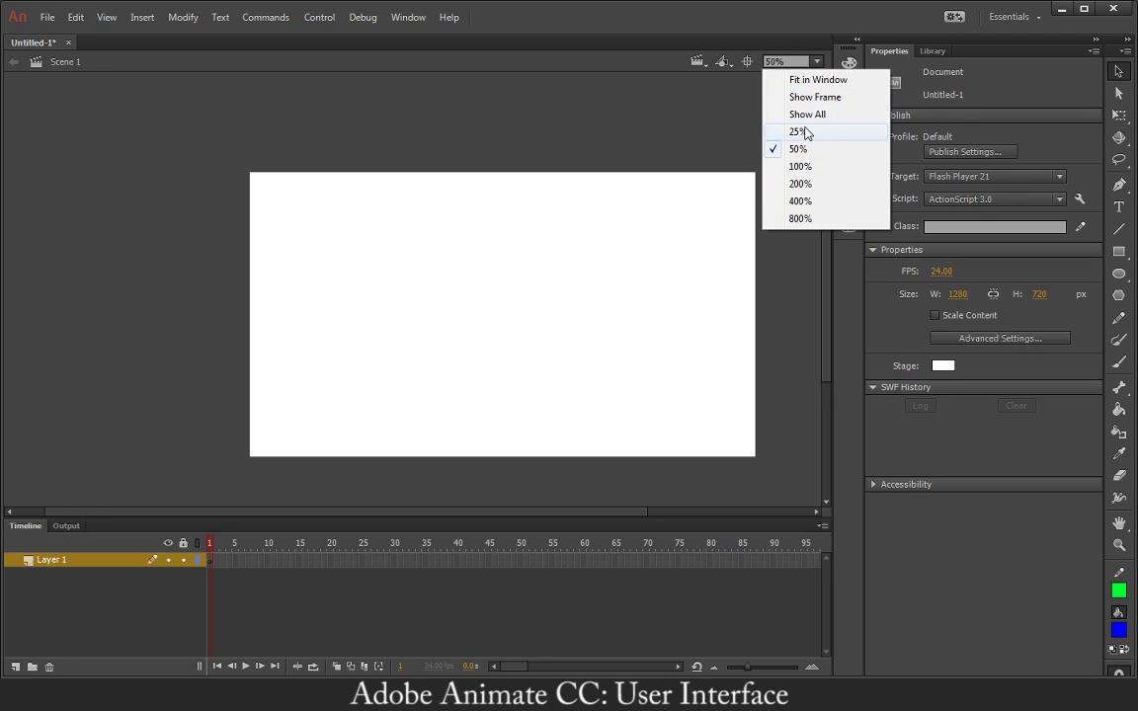
pyautogui.click(816, 97)
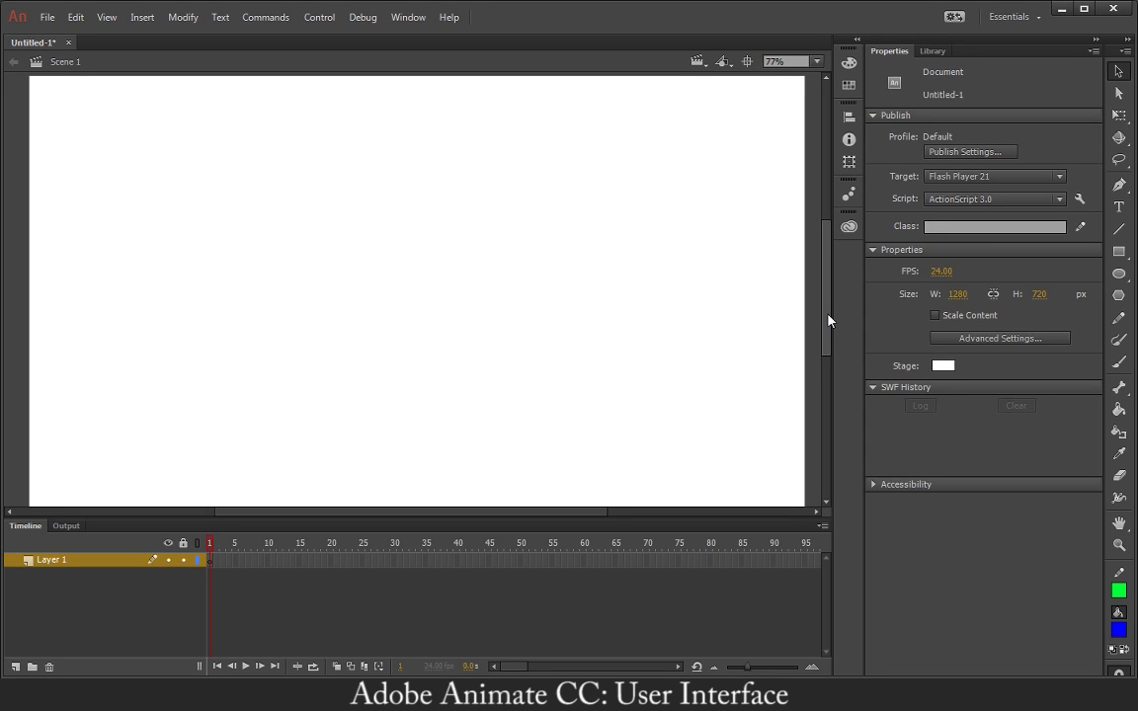
# - Zoom out on the stage and show the empty Library panel beside Properties
pyautogui.hotkey('ctrl', '-')
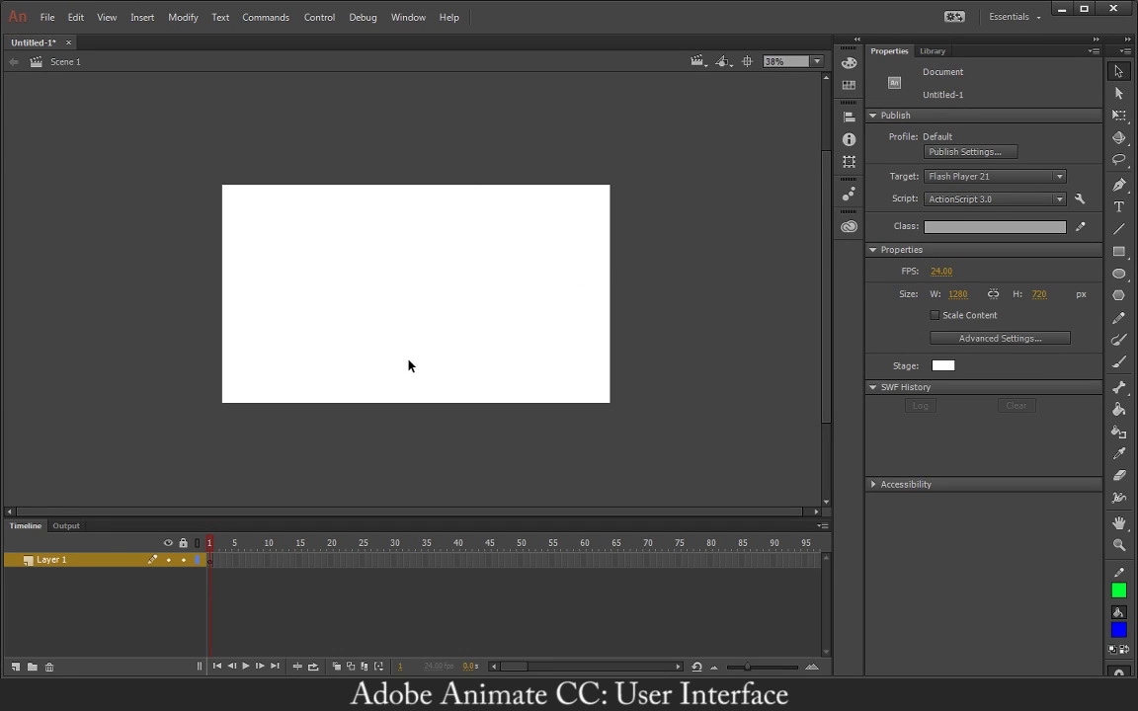
pyautogui.click(934, 50)
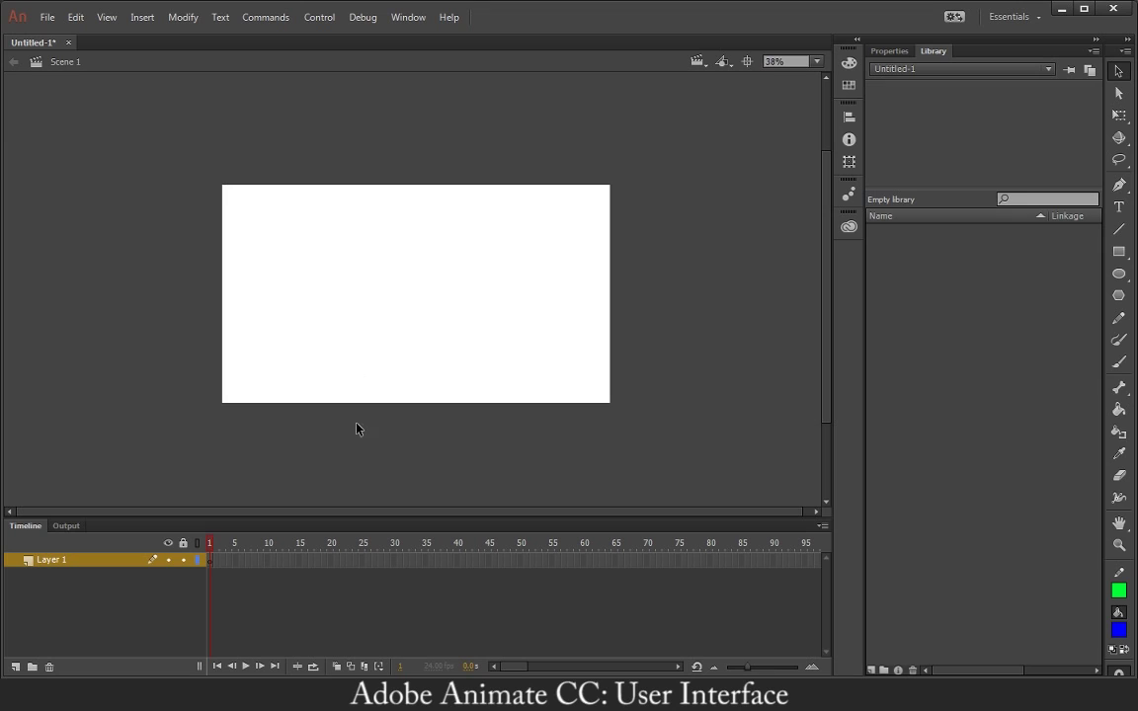
# - Look at the Output and Timeline tabs, then return to the document Properties panel
pyautogui.click(67, 527)
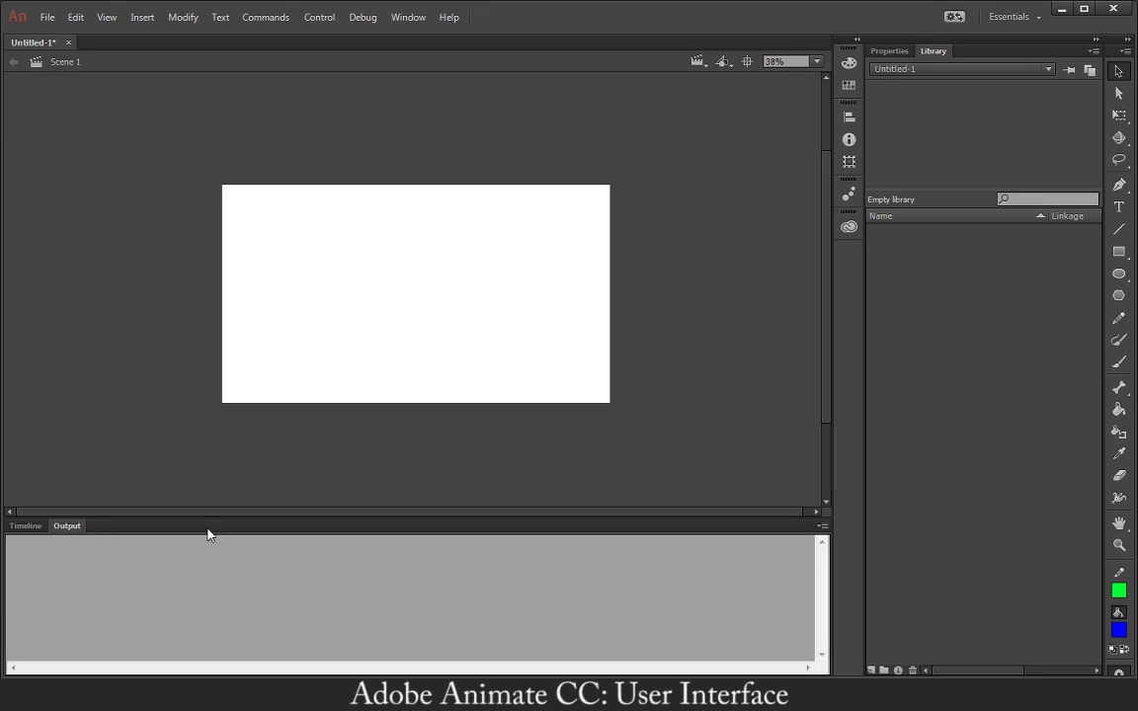
pyautogui.click(27, 526)
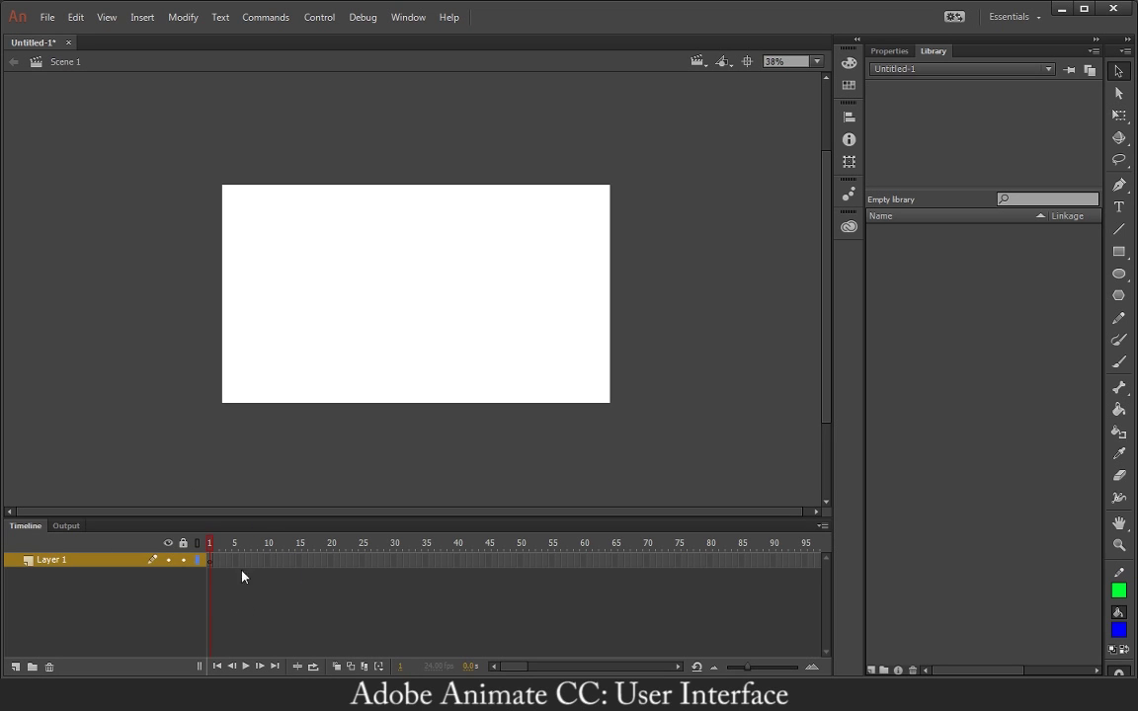
pyautogui.click(889, 50)
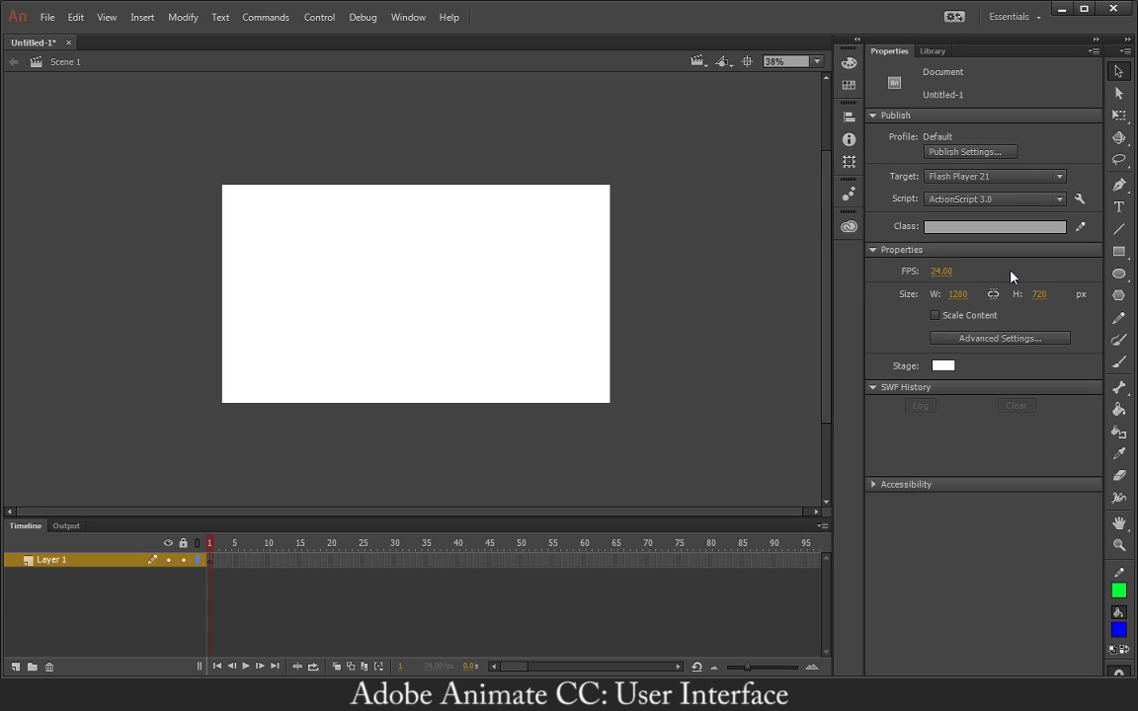
pyautogui.click(394, 560)
pyautogui.moveTo(209, 560); pyautogui.dragTo(394, 560)
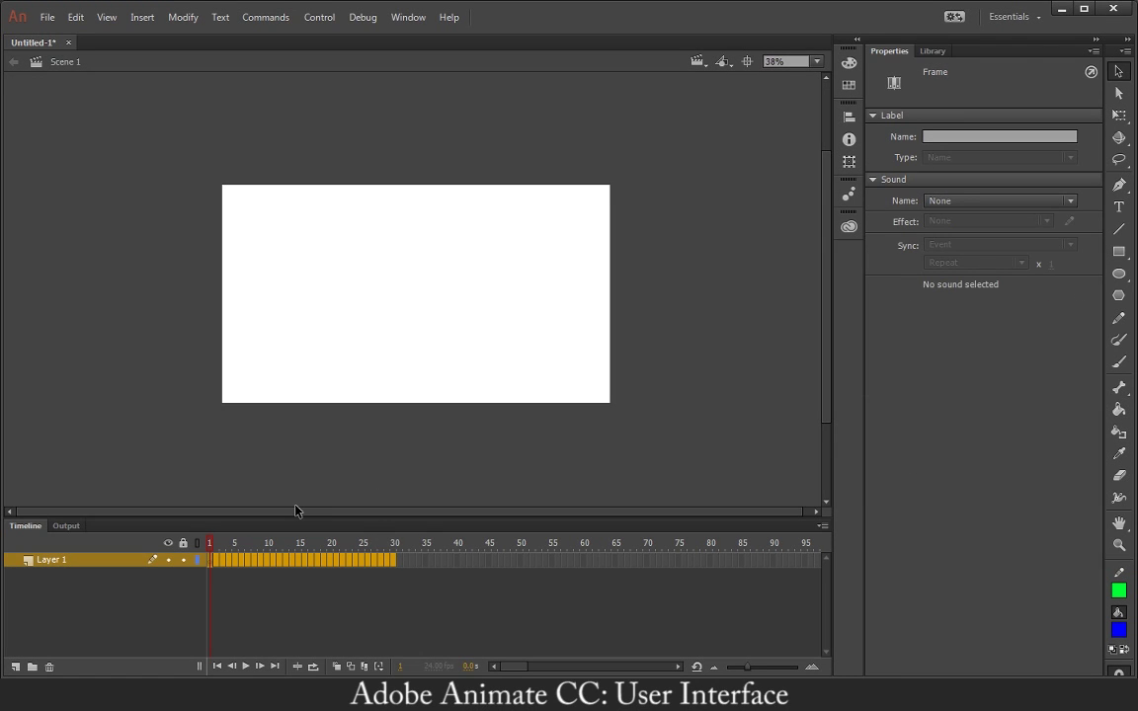
pyautogui.click(274, 477)
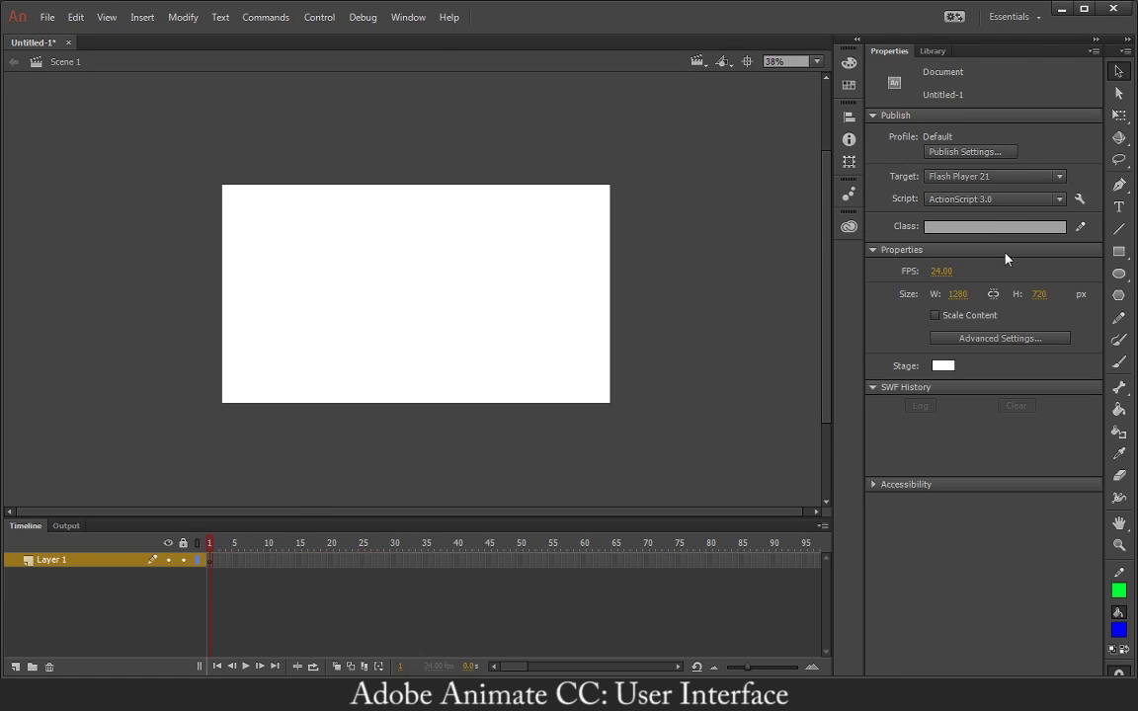
# - Try the Lasso variants, pick the Pencil tool, and widen the toolbar to two columns
pyautogui.click(1123, 164)
pyautogui.click(1122, 164)
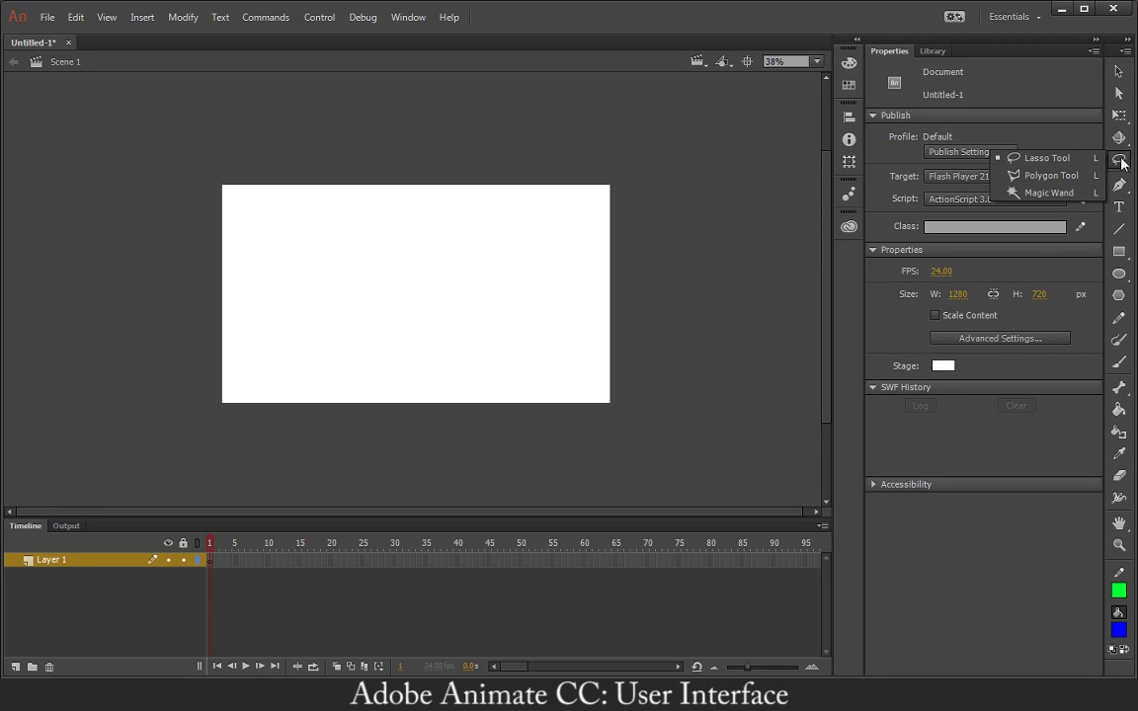
pyautogui.click(1120, 164)
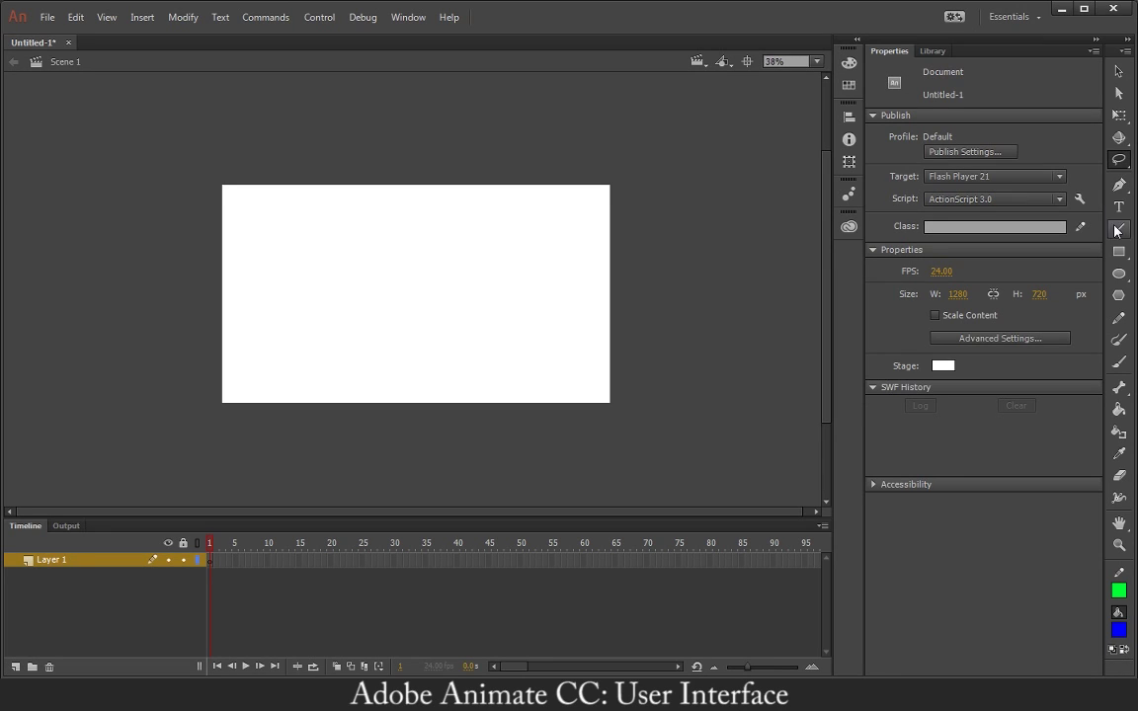
pyautogui.click(1121, 324)
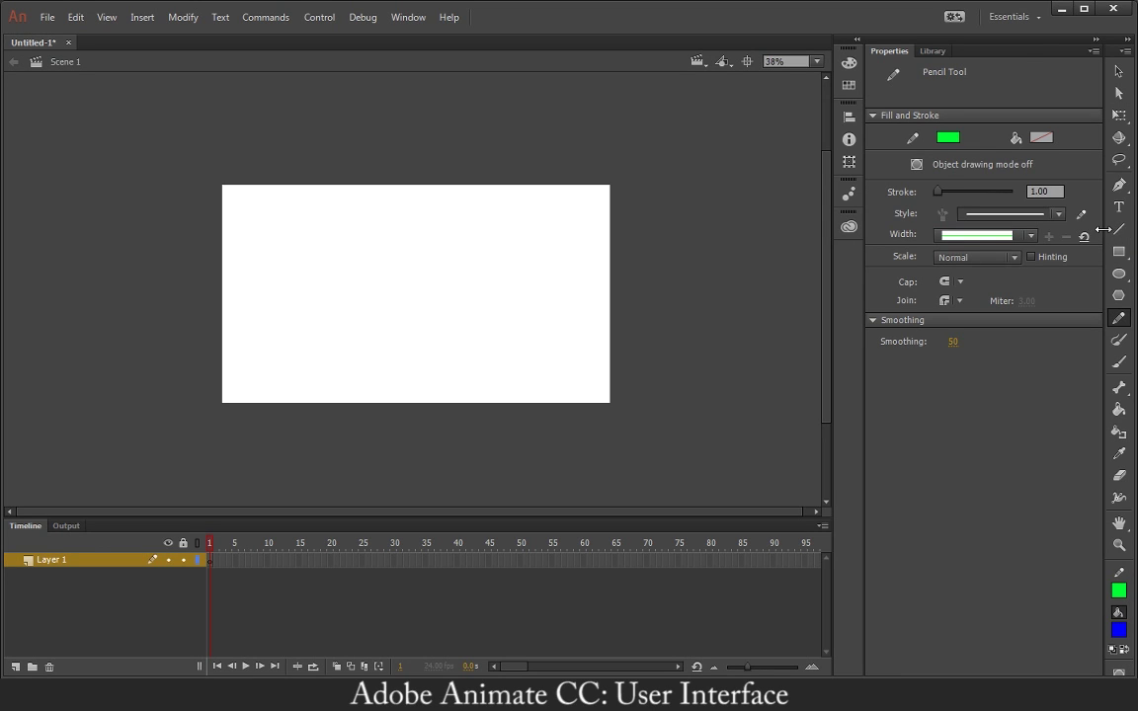
pyautogui.moveTo(1102, 230); pyautogui.dragTo(1074, 230)
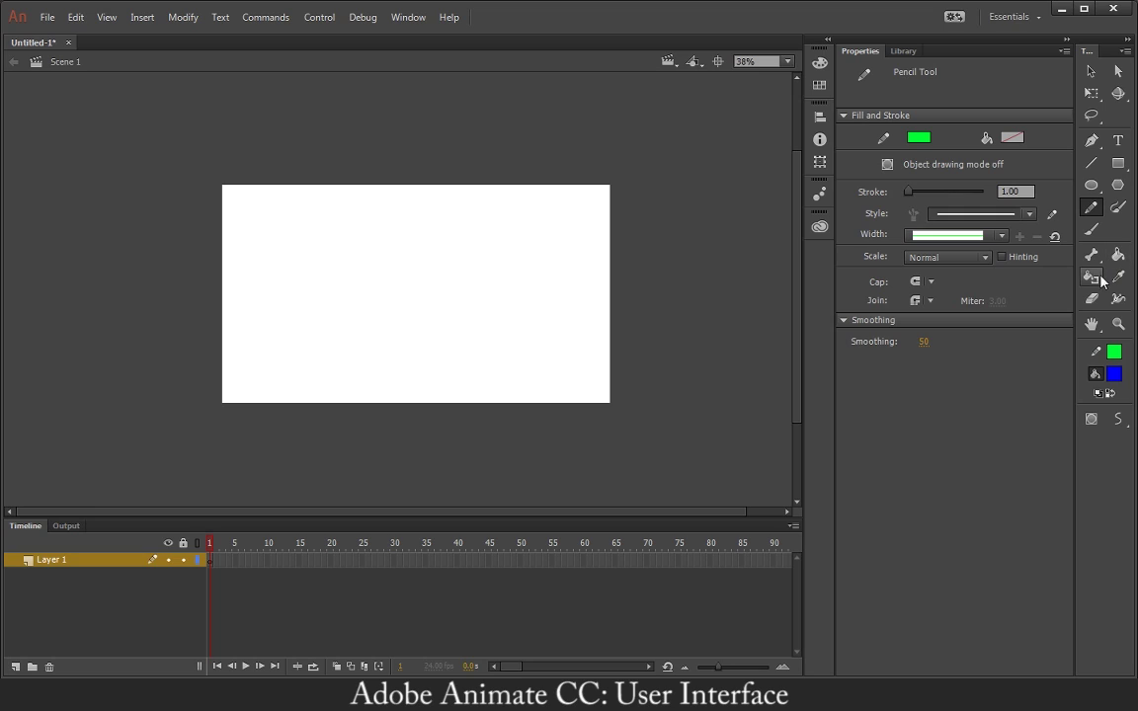
pyautogui.click(1120, 423)
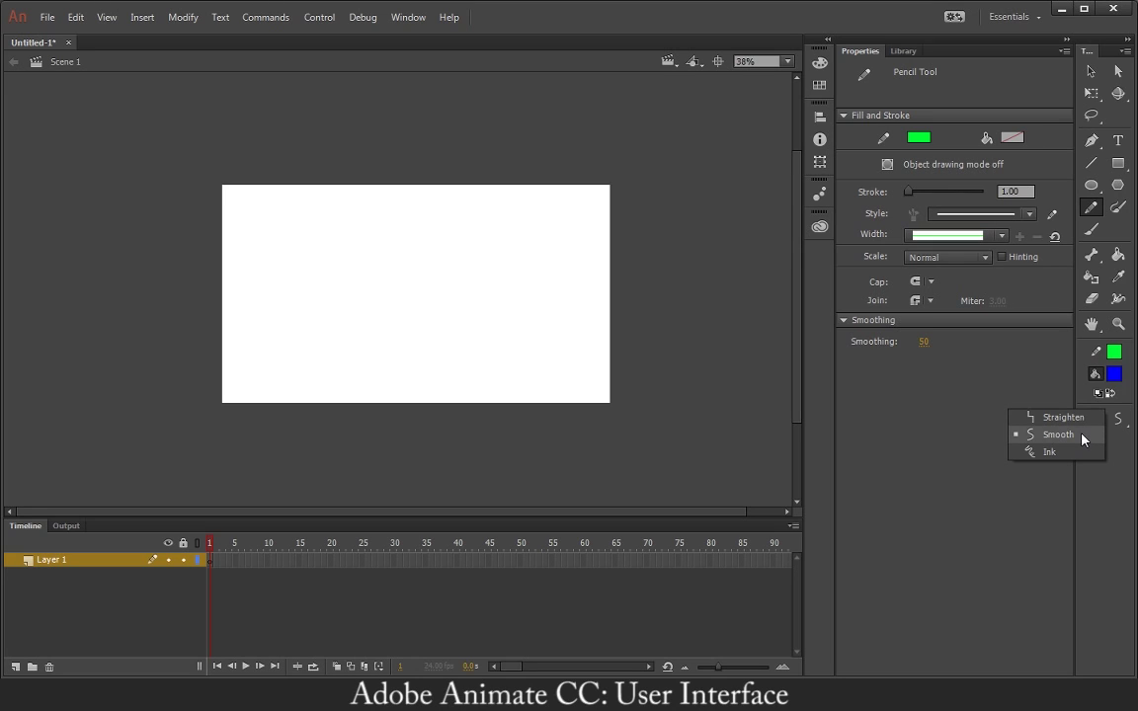
pyautogui.click(1003, 411)
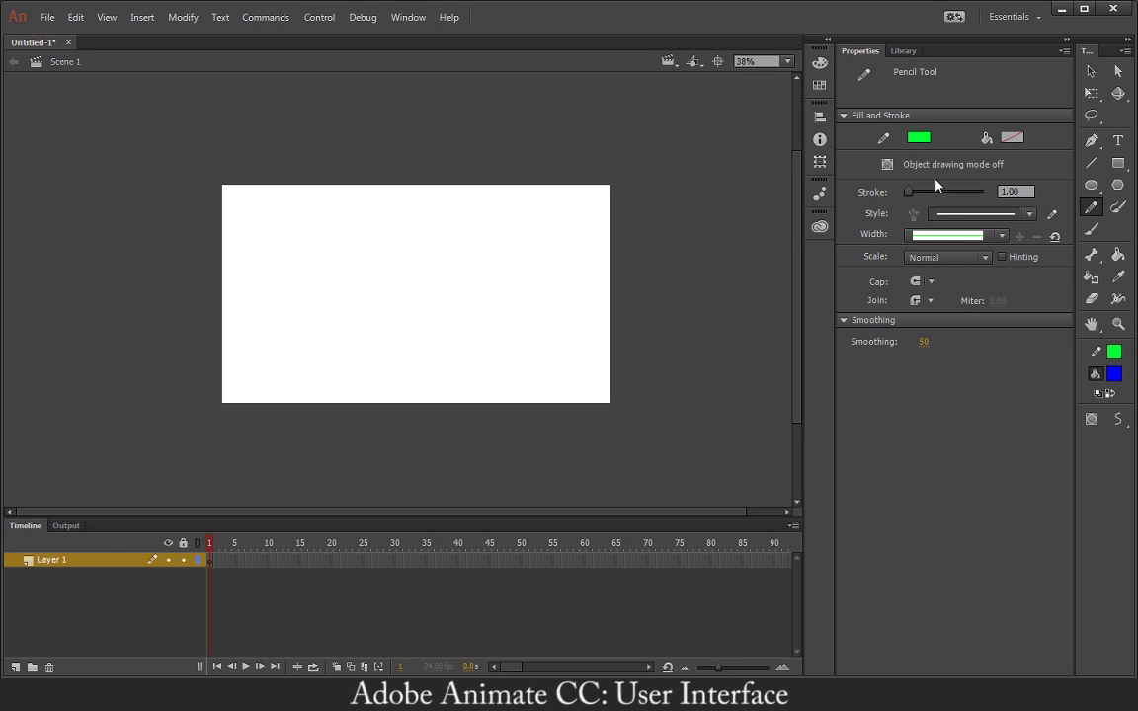
# - Cycle through the Text, Pen, Pencil, Paint Brush, Brush, Oval and Rectangle tools, ending on PolyStar
pyautogui.click(1113, 144)
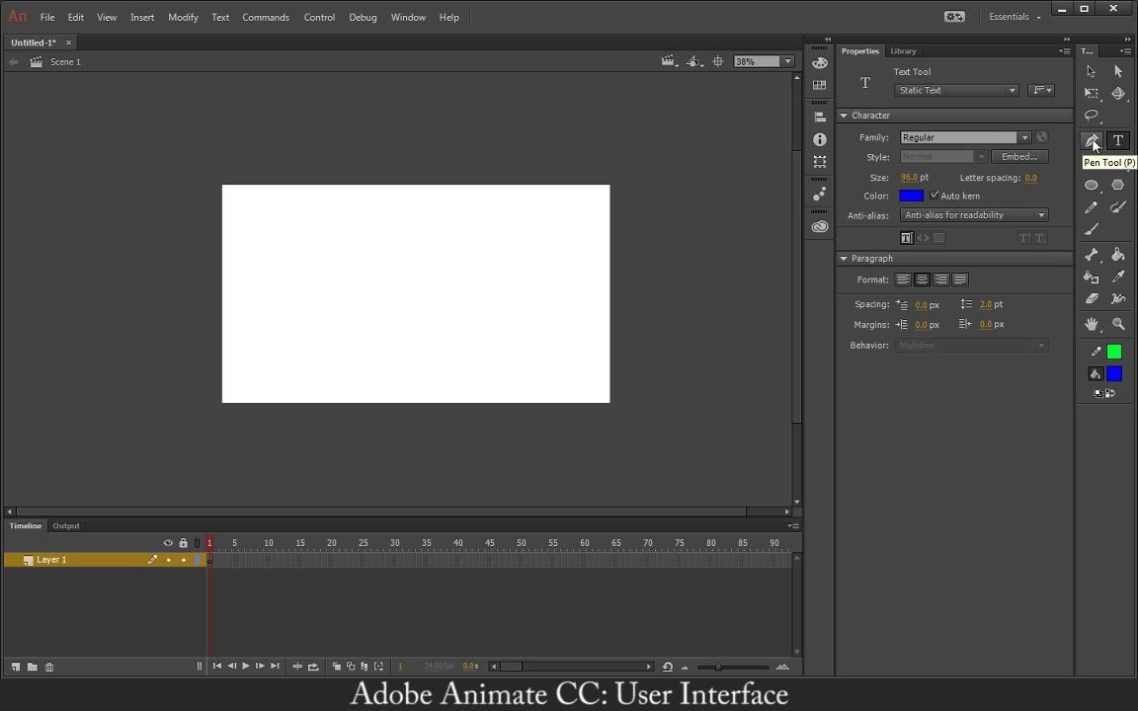
pyautogui.click(1093, 143)
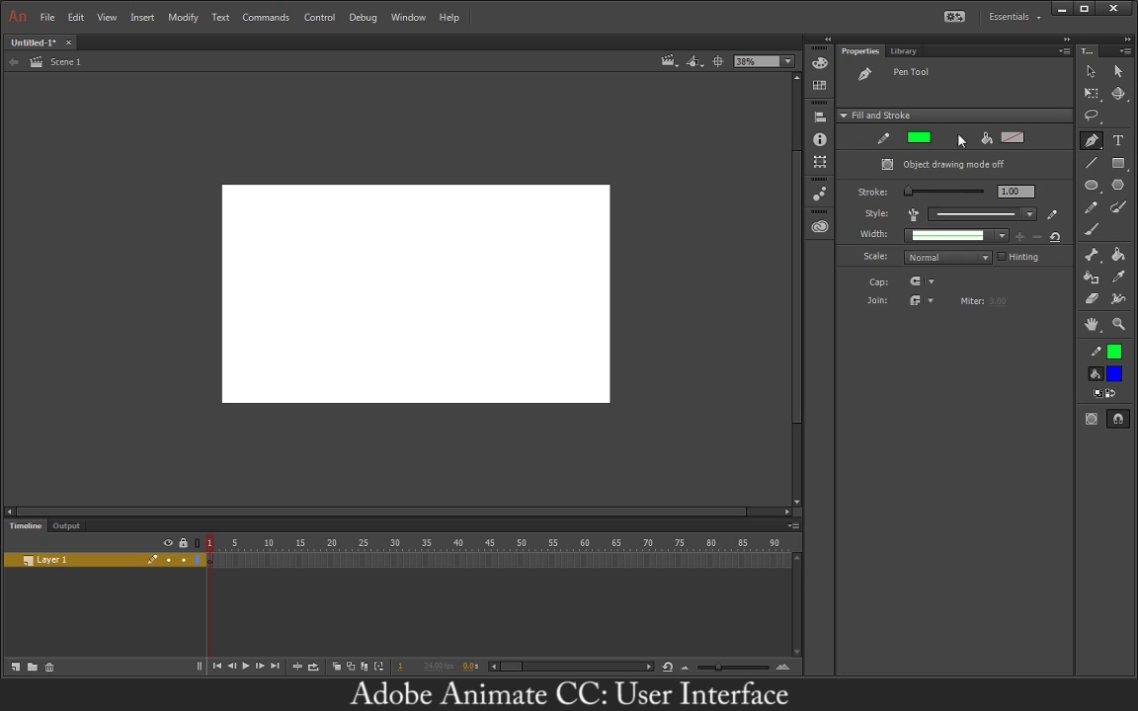
pyautogui.click(1093, 207)
pyautogui.click(1116, 207)
pyautogui.click(1092, 230)
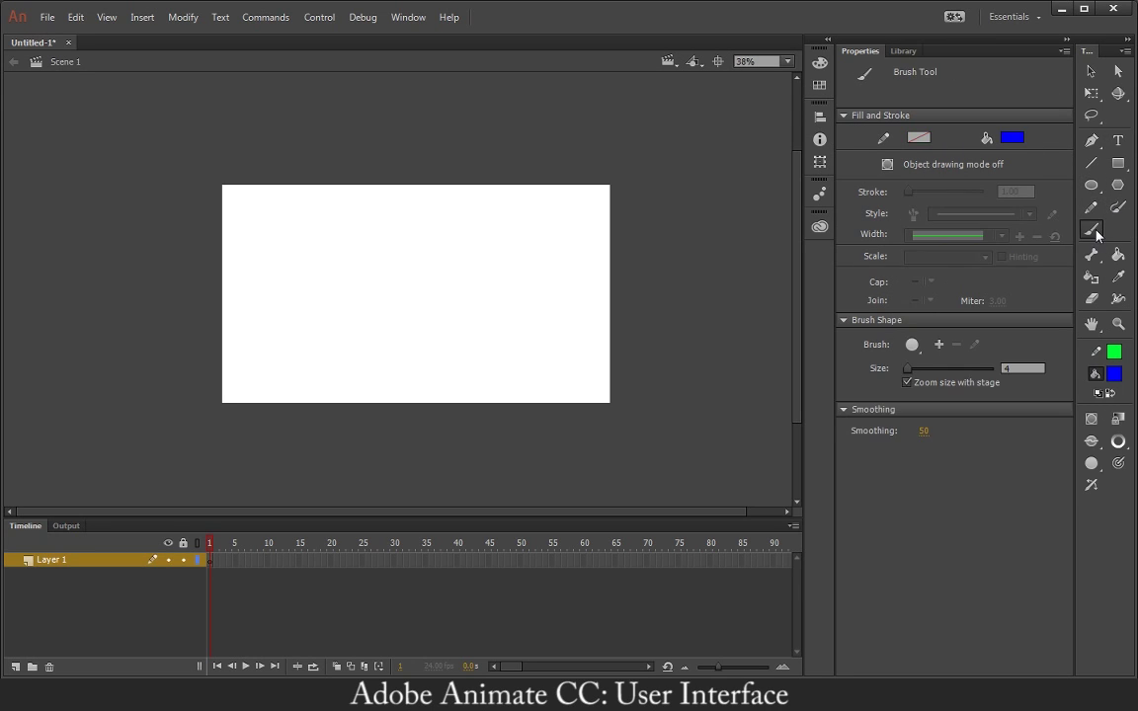
pyautogui.click(1098, 187)
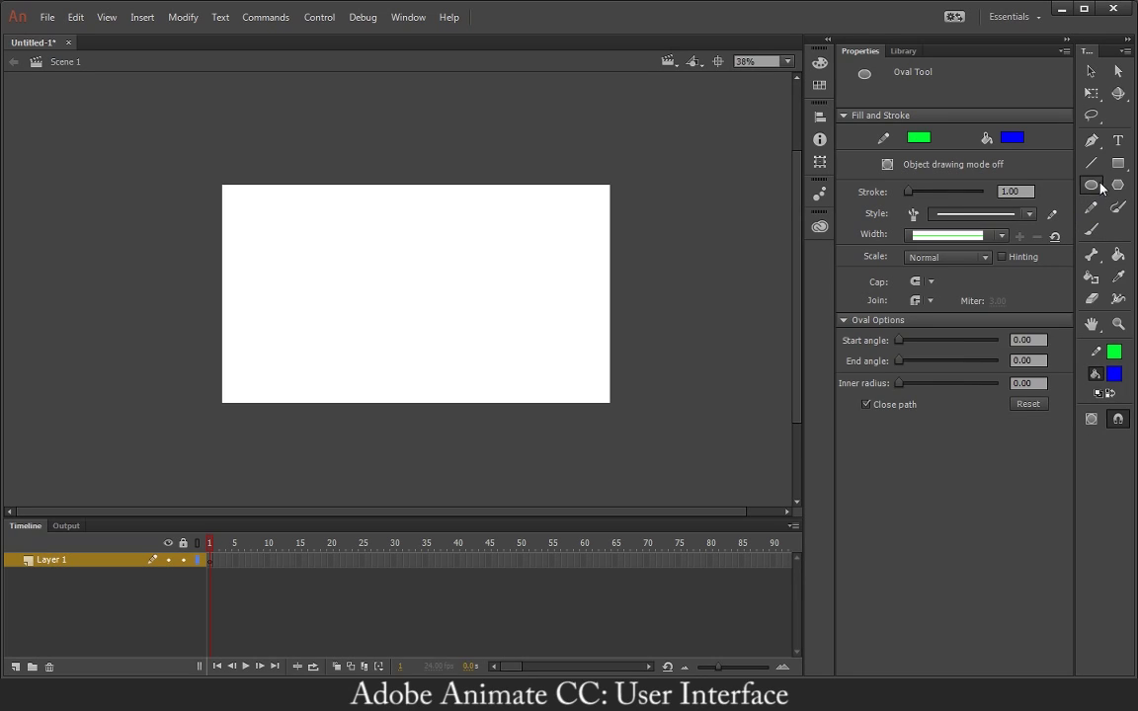
pyautogui.click(1117, 166)
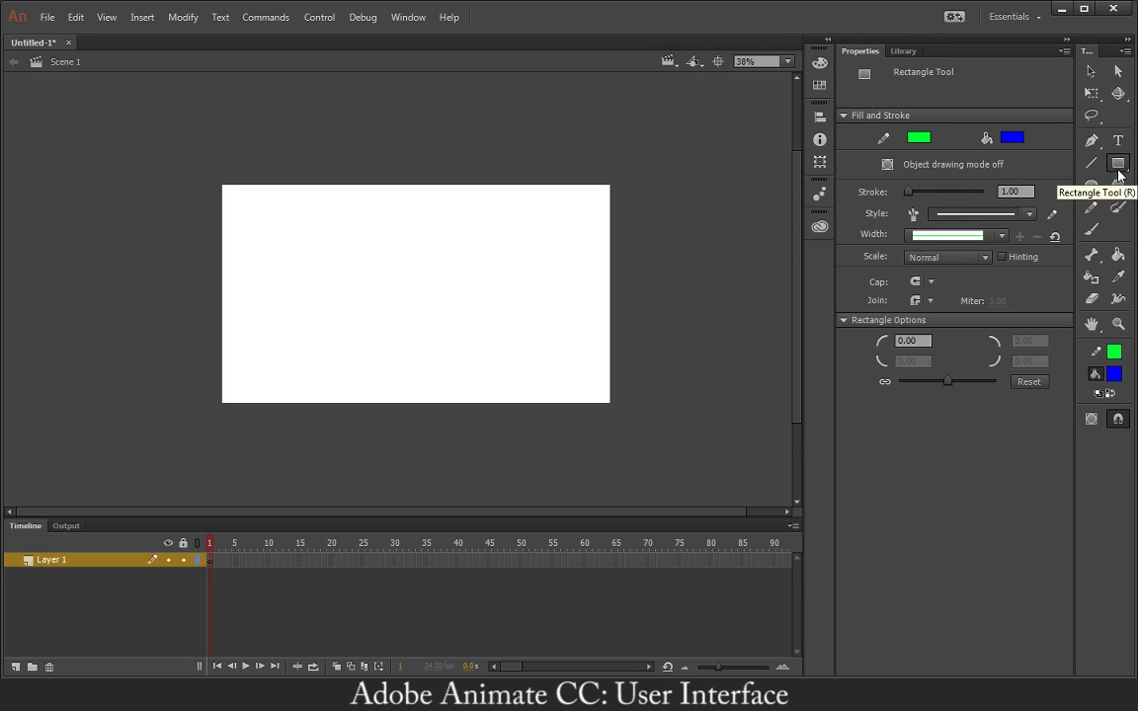
pyautogui.click(1117, 188)
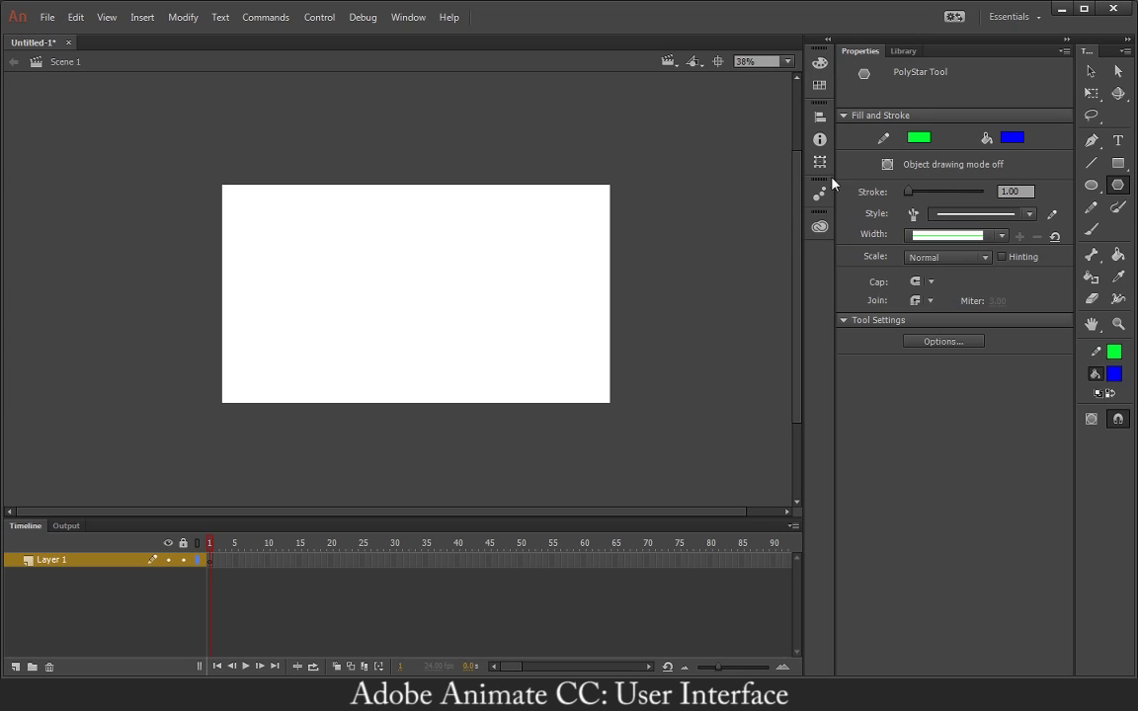
# - Switch back and forth between the Color mixer and Swatches, then open the Align panel
pyautogui.click(826, 66)
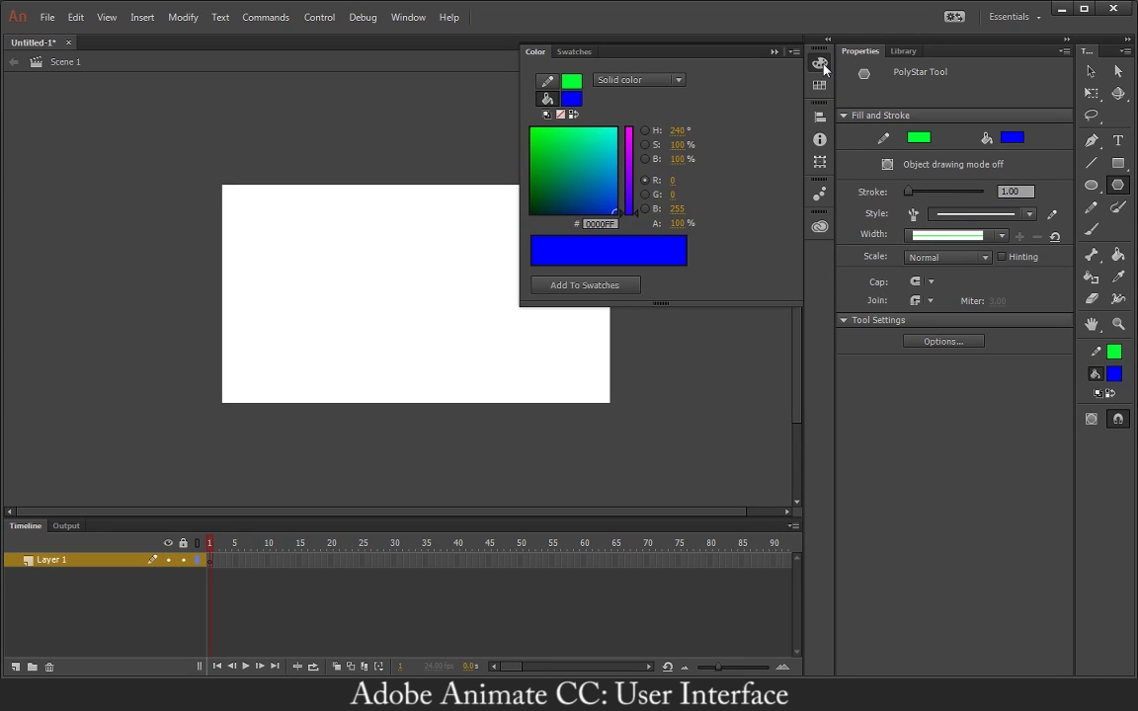
pyautogui.click(819, 85)
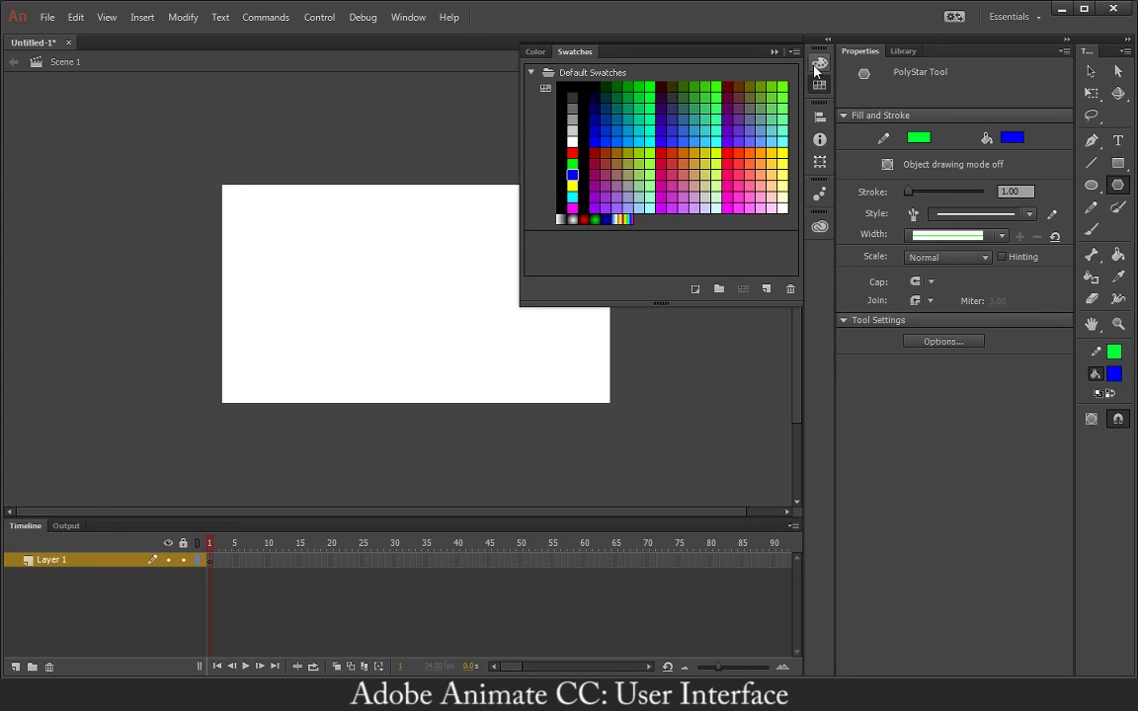
pyautogui.click(817, 65)
pyautogui.click(819, 85)
pyautogui.click(819, 64)
pyautogui.click(818, 81)
pyautogui.click(819, 63)
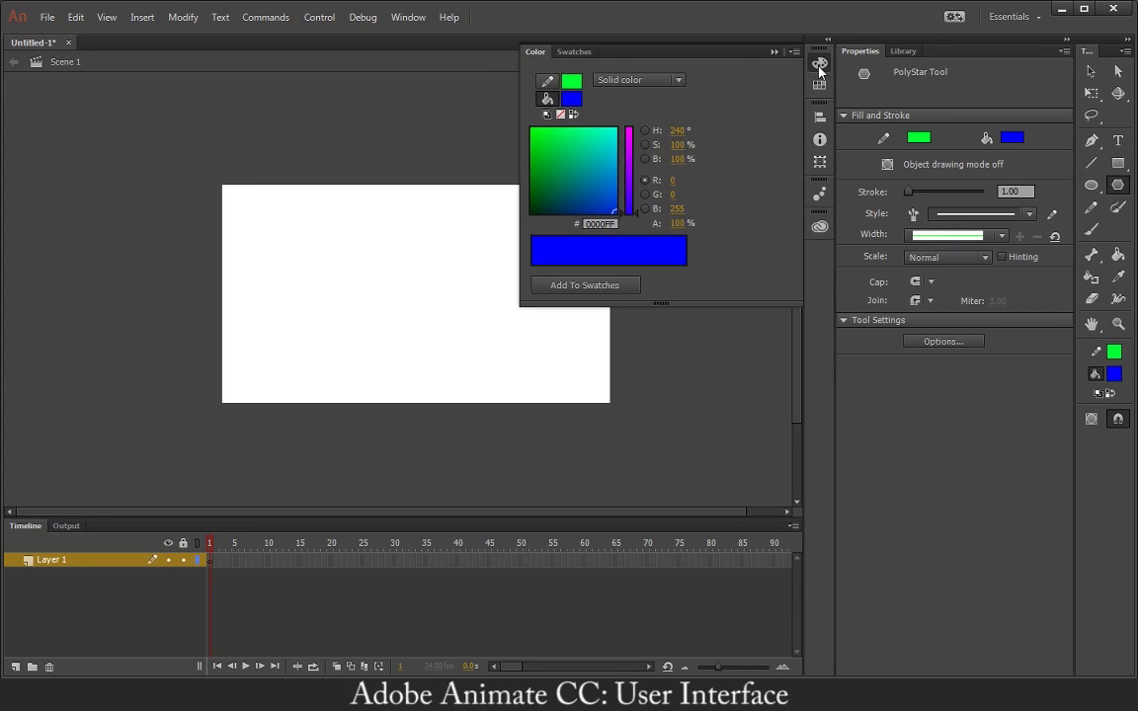
pyautogui.click(819, 117)
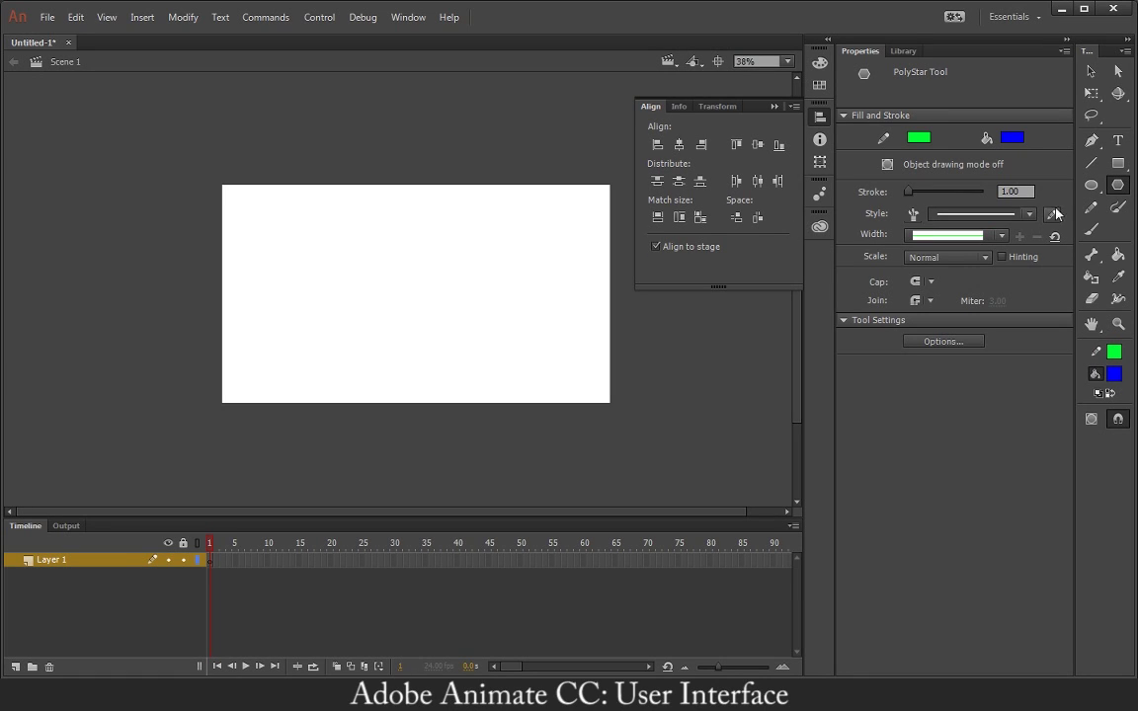
# - Uncheck Align to stage, then view the Info and Transform panels
pyautogui.click(655, 247)
pyautogui.click(820, 140)
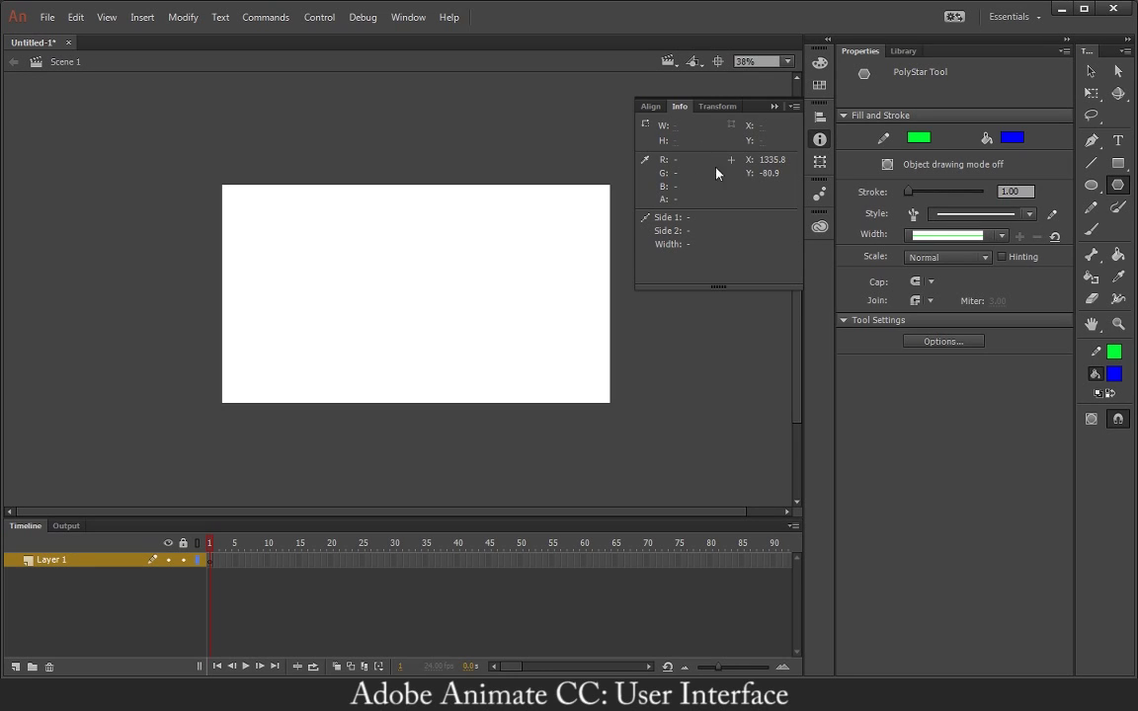
pyautogui.click(815, 166)
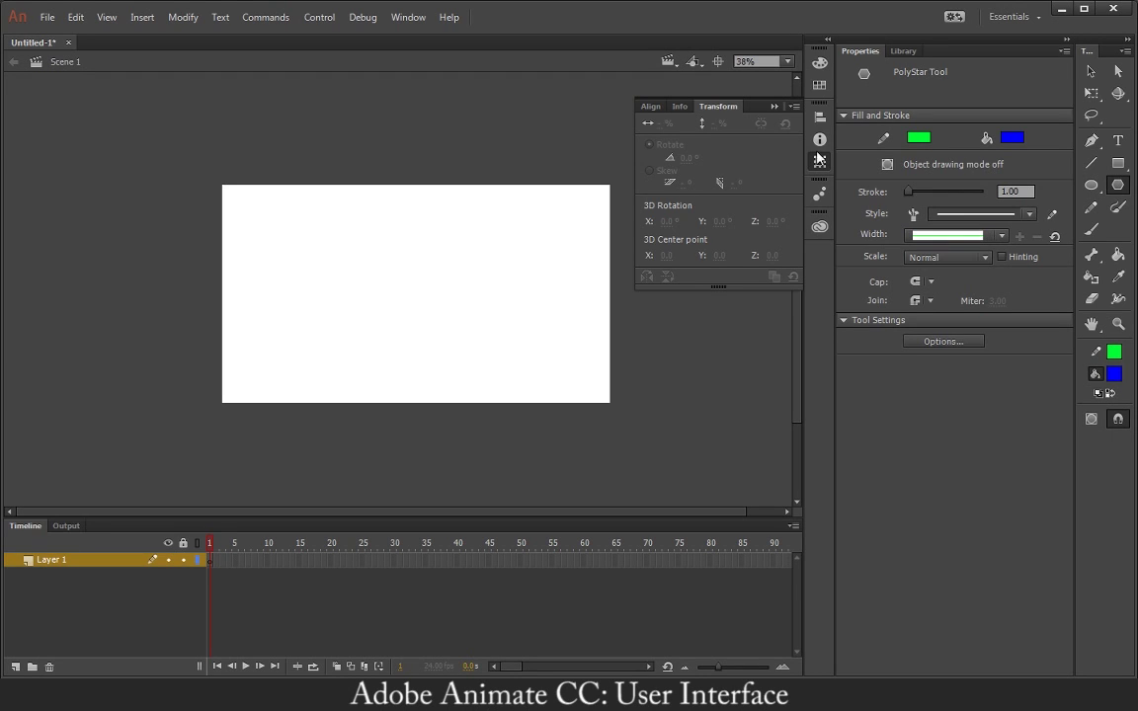
# - Open and close Motion Presets, then check the My Library list in CC Libraries and close it
pyautogui.click(820, 192)
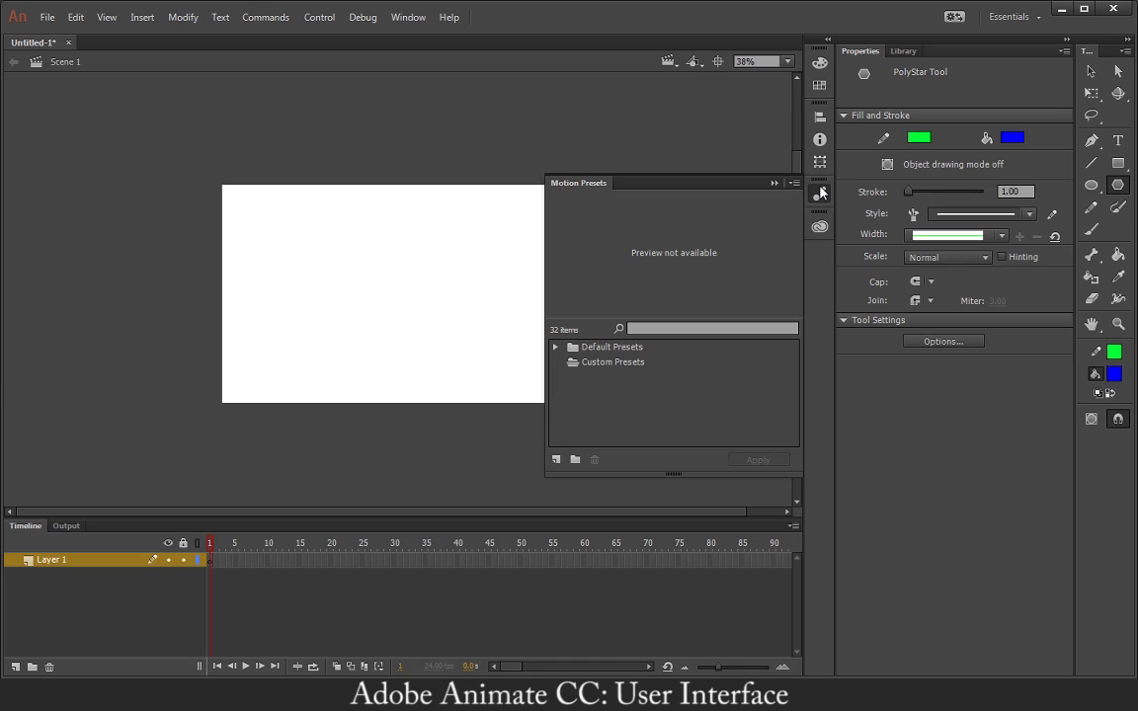
pyautogui.click(821, 192)
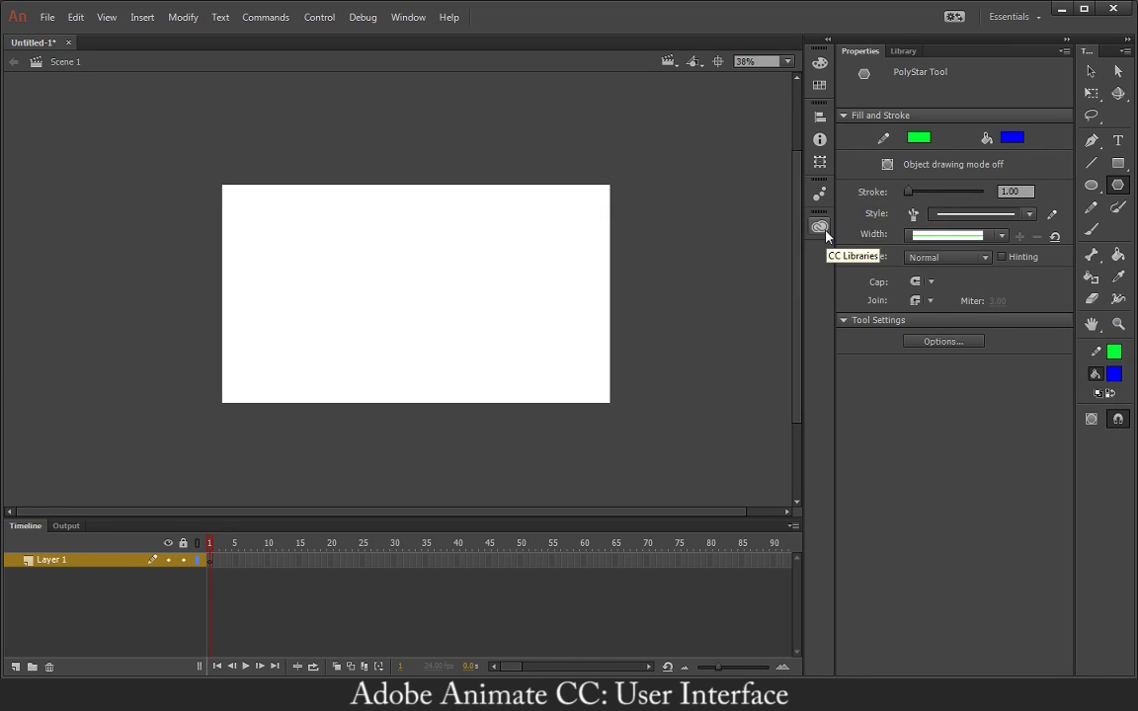
pyautogui.click(819, 228)
pyautogui.click(818, 228)
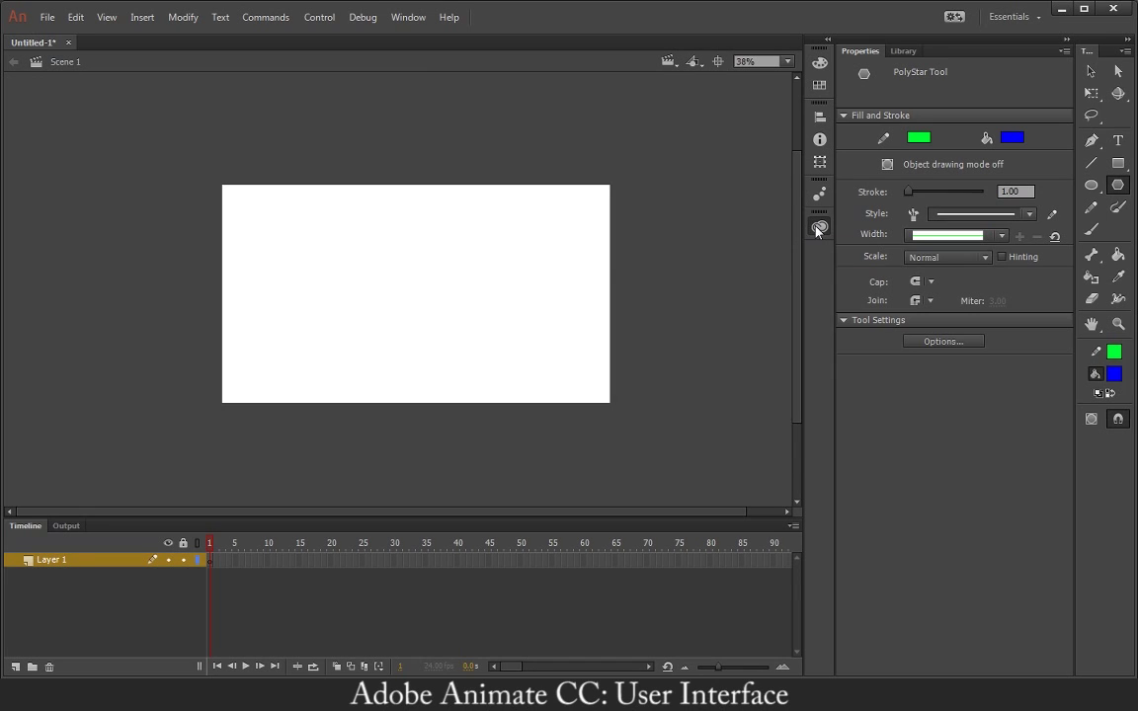
pyautogui.click(818, 228)
pyautogui.click(749, 234)
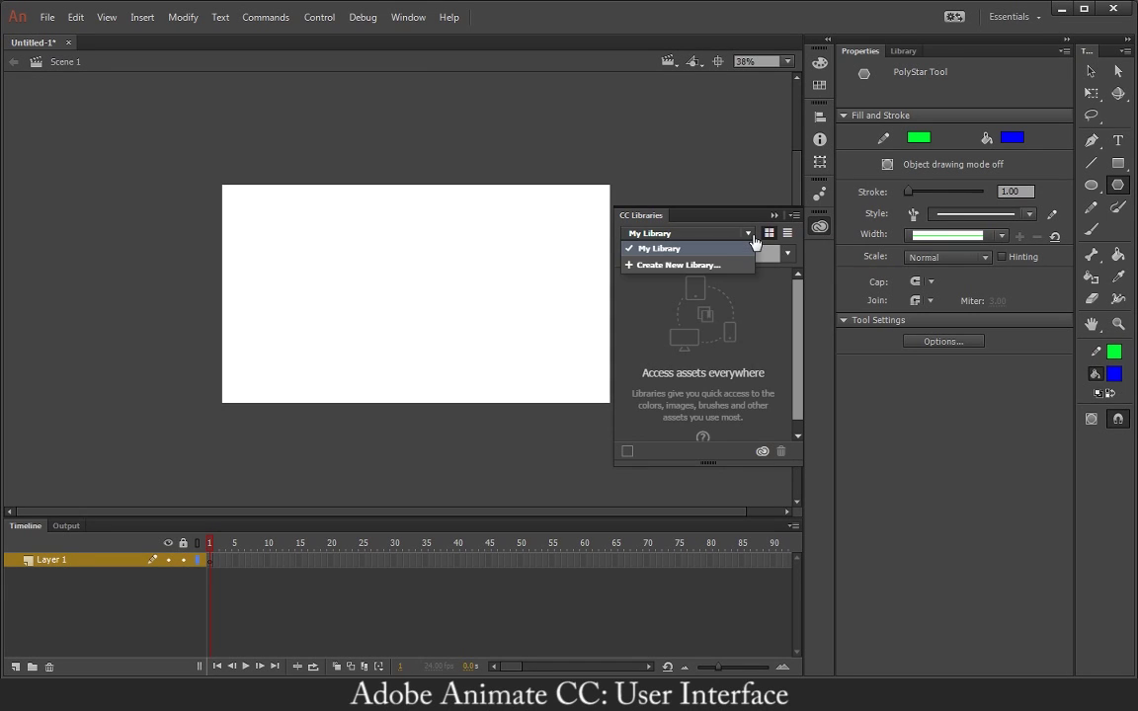
pyautogui.click(751, 237)
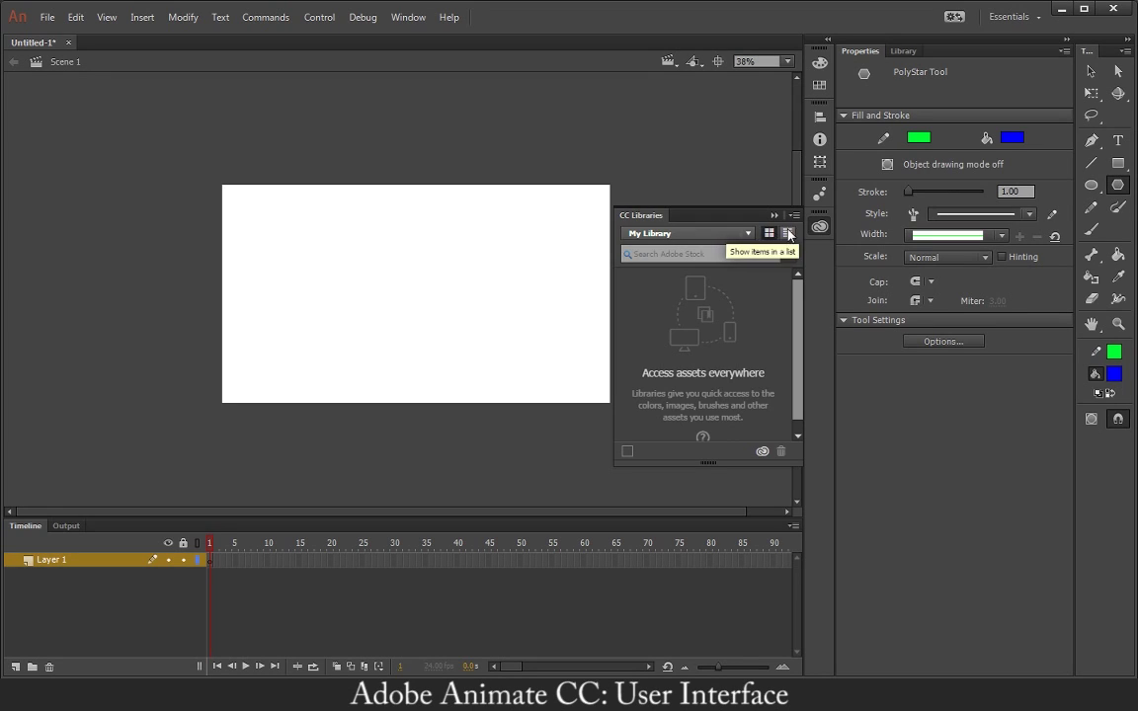
pyautogui.click(820, 230)
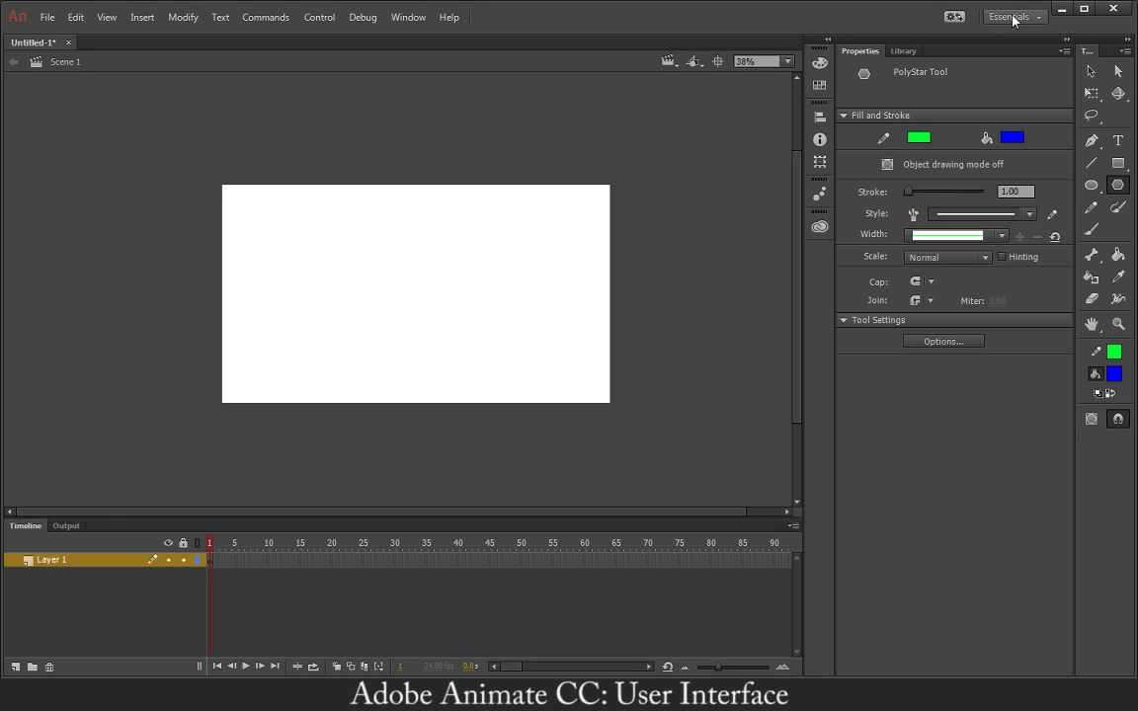
# - Zoom the empty 1280 × 720 stage in from 38% to 50% with Ctrl+=
pyautogui.hotkey('ctrl', '=')
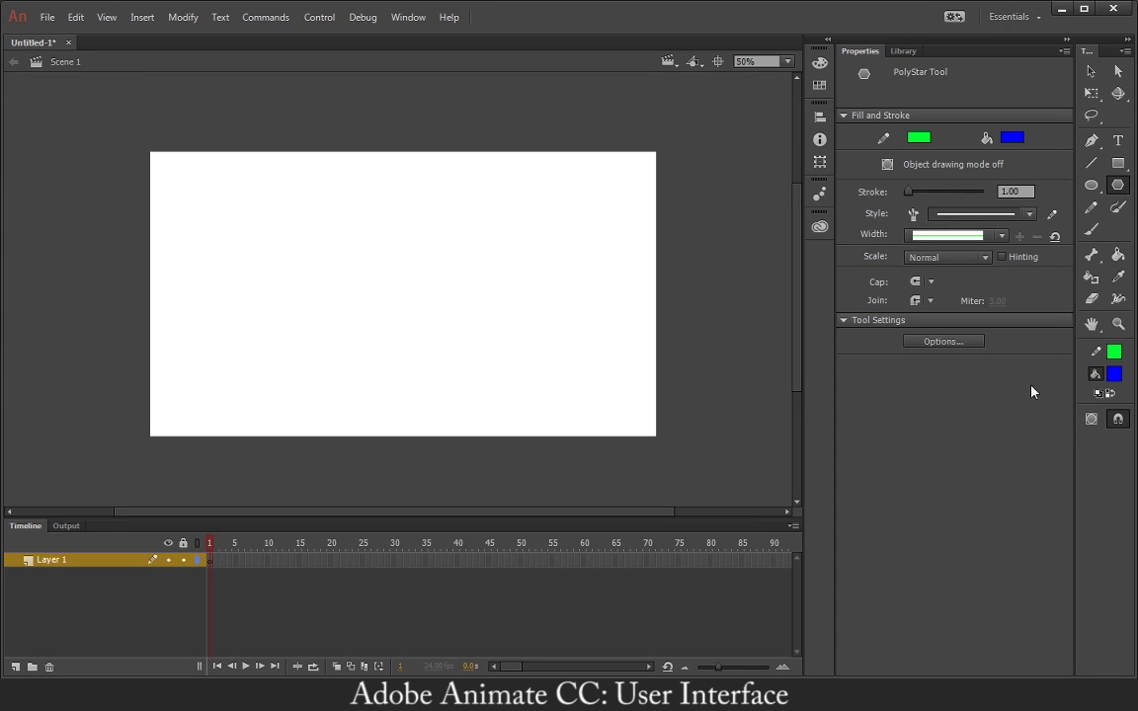